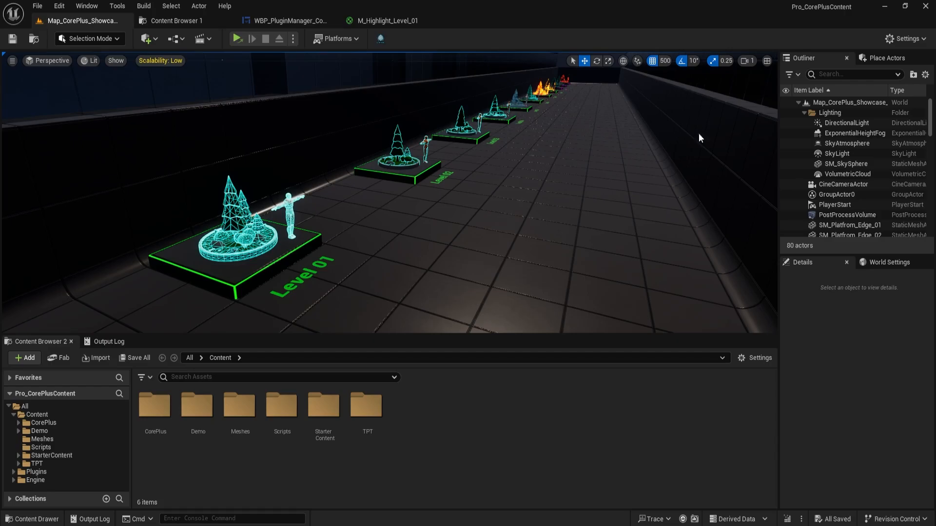
- Open the CorePlus Manager and browse its assets through Materials and Effects to the Highlights collection
{"action": "left_click", "coordinate": [381, 39]}
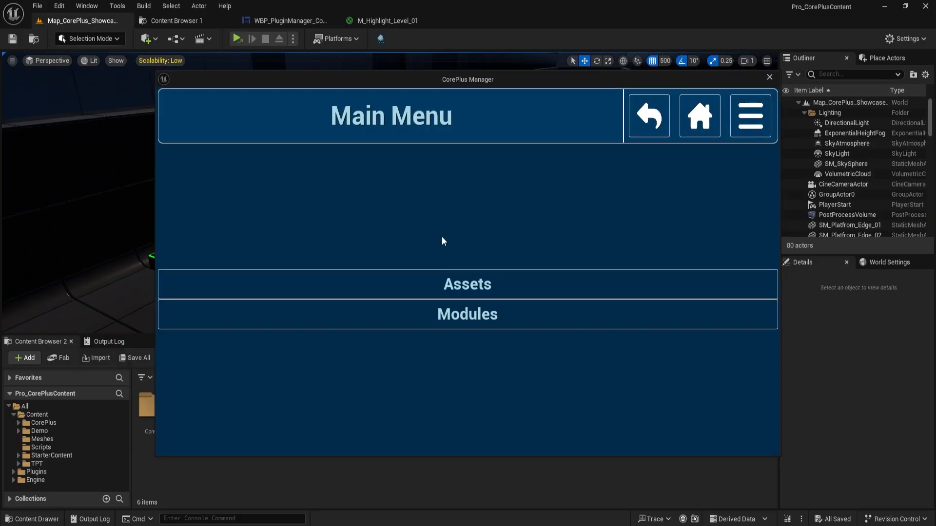
{"action": "left_click", "coordinate": [469, 292]}
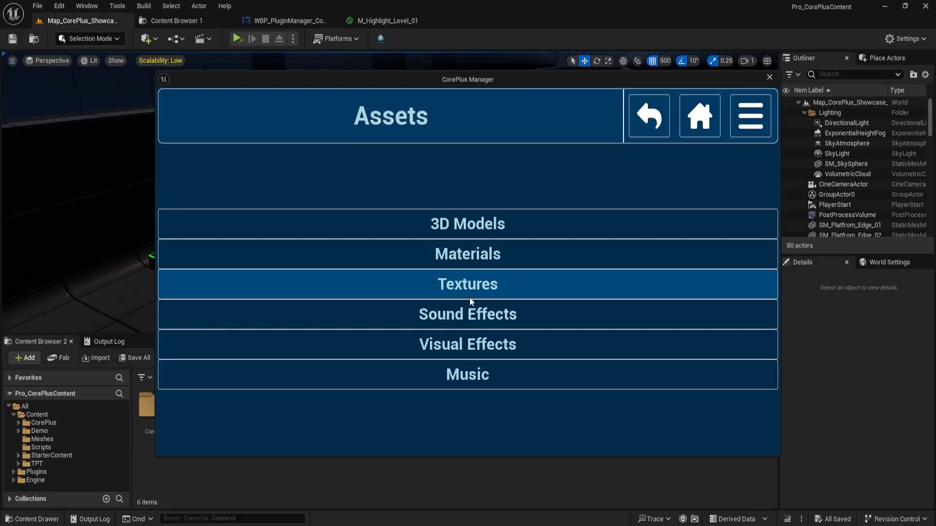
{"action": "left_click", "coordinate": [467, 255]}
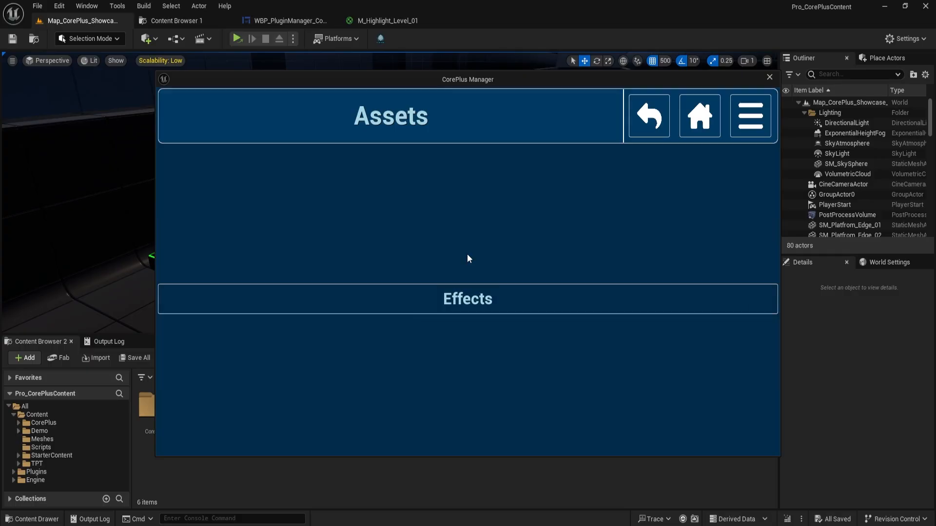
{"action": "left_click", "coordinate": [483, 298]}
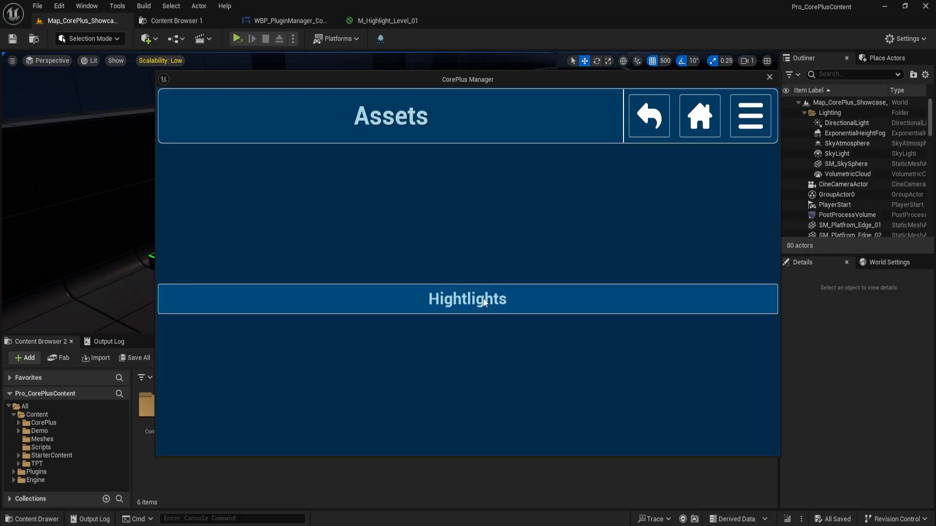
{"action": "left_click", "coordinate": [484, 301]}
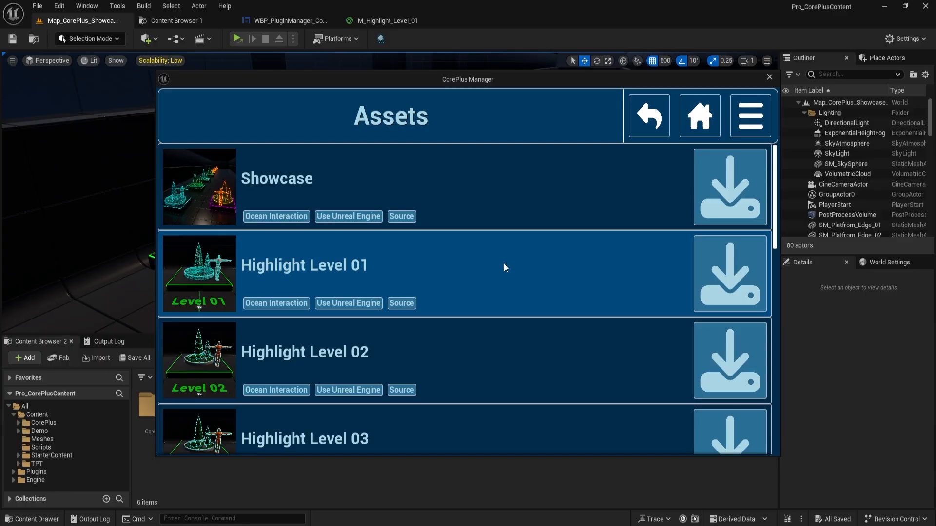
- Examine the highlight assets from Showcase through Highlight Level 11, and close the CorePlus Manager
{"action": "scroll", "coordinate": [503, 267], "scroll_direction": "down", "scroll_amount": 12}
{"action": "scroll", "coordinate": [501, 273], "scroll_direction": "up", "scroll_amount": 12}
{"action": "scroll", "coordinate": [483, 316], "scroll_direction": "down", "scroll_amount": 12}
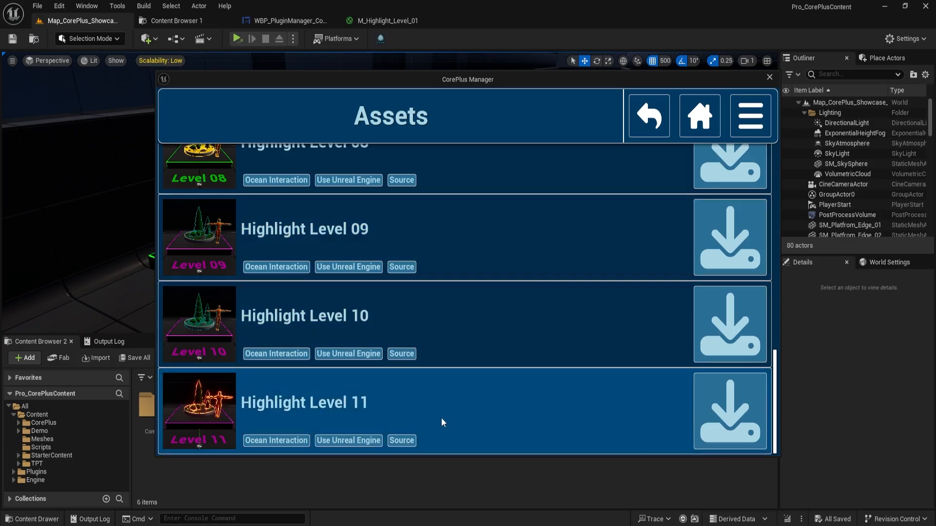
{"action": "scroll", "coordinate": [373, 184], "scroll_direction": "up", "scroll_amount": 12}
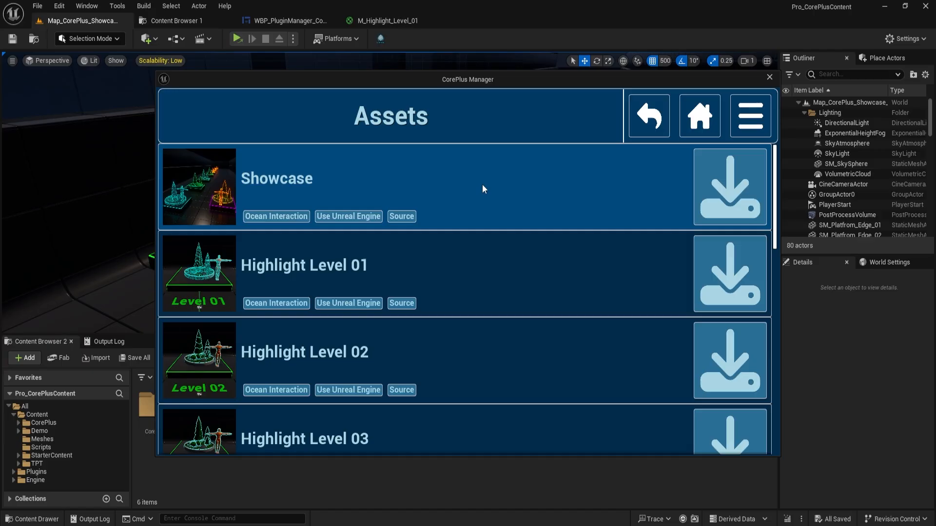
{"action": "scroll", "coordinate": [488, 276], "scroll_direction": "down", "scroll_amount": 10}
{"action": "scroll", "coordinate": [478, 187], "scroll_direction": "up", "scroll_amount": 9}
{"action": "scroll", "coordinate": [458, 184], "scroll_direction": "up", "scroll_amount": 2}
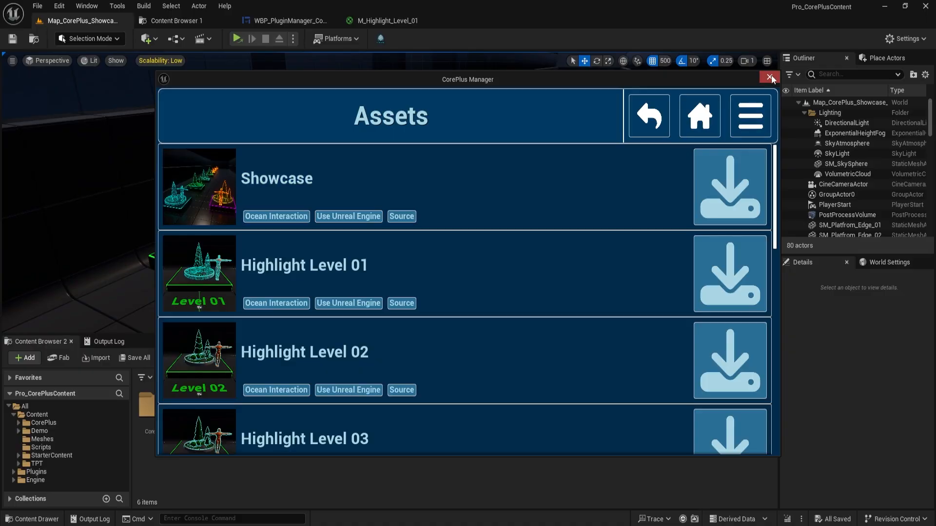
{"action": "left_click", "coordinate": [769, 76]}
- Fly through the showcase hall to view the highlight effects on the level platforms
{"action": "right_click_drag", "start_coordinate": [555, 190], "coordinate": [405, 191]}
{"action": "key", "text": "w"}
{"action": "scroll", "coordinate": [477, 192], "scroll_direction": "up", "scroll_amount": 5}
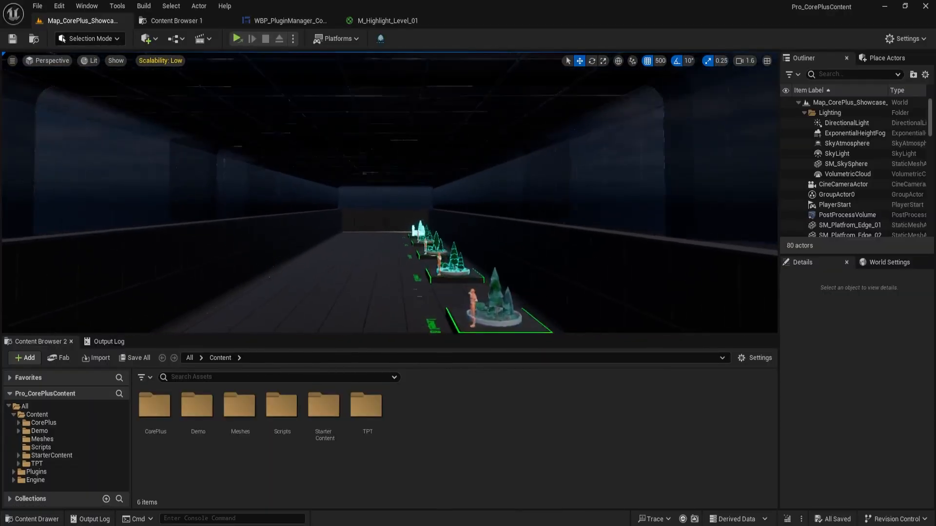
{"action": "key", "text": "w"}
{"action": "right_click_drag", "start_coordinate": [404, 191], "coordinate": [634, 199]}
{"action": "key", "text": "w"}
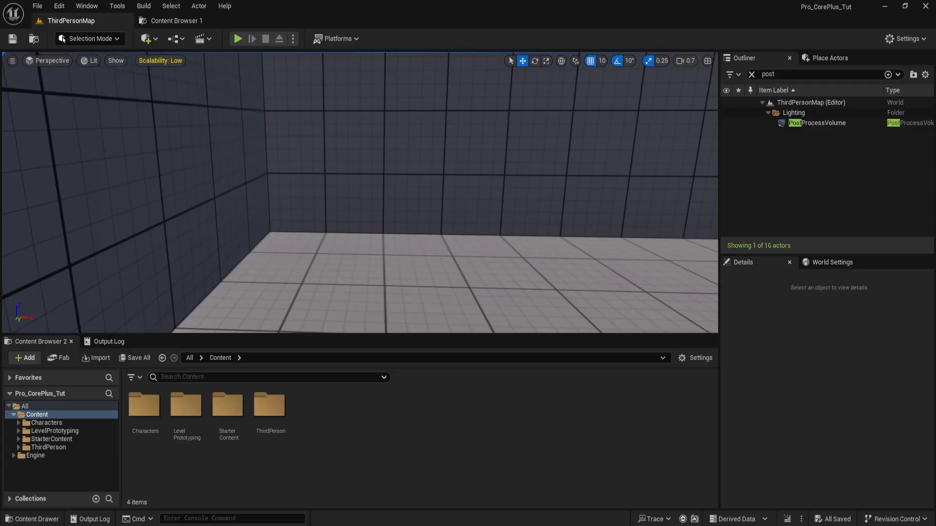
- Clear the actor search for "post" and create a folder named _HighlightEffects in the project's Content directory
{"action": "left_click", "coordinate": [752, 75]}
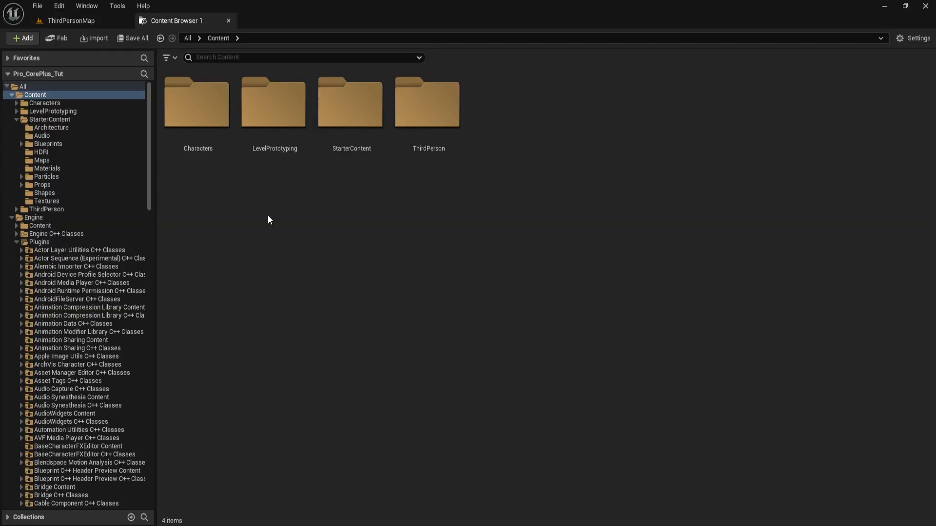
{"action": "key", "text": "ctrl+shift+n"}
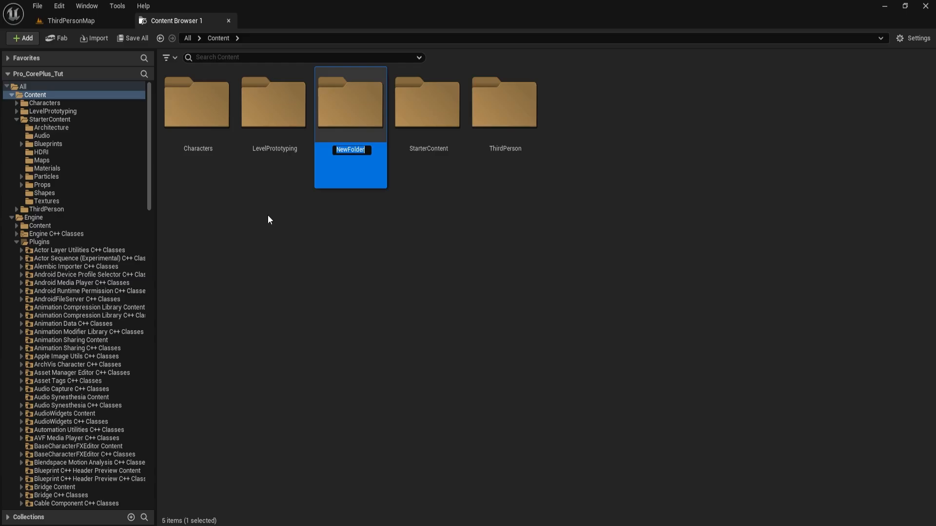
{"action": "type", "text": "_HighlightEffects"}
{"action": "key", "text": "Return"}
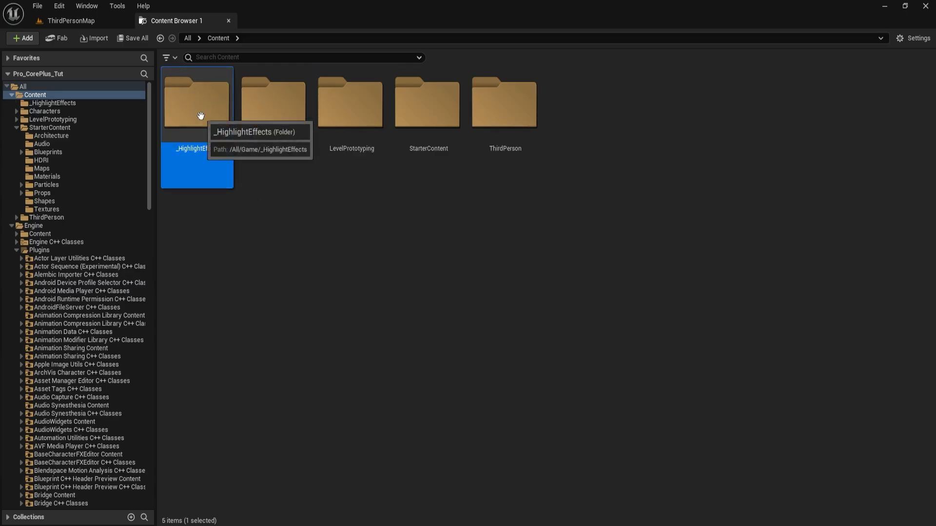
- Create a subfolder named _Global inside the _HighlightEffects folder
{"action": "double_click", "coordinate": [200, 115]}
{"action": "right_click", "coordinate": [236, 86]}
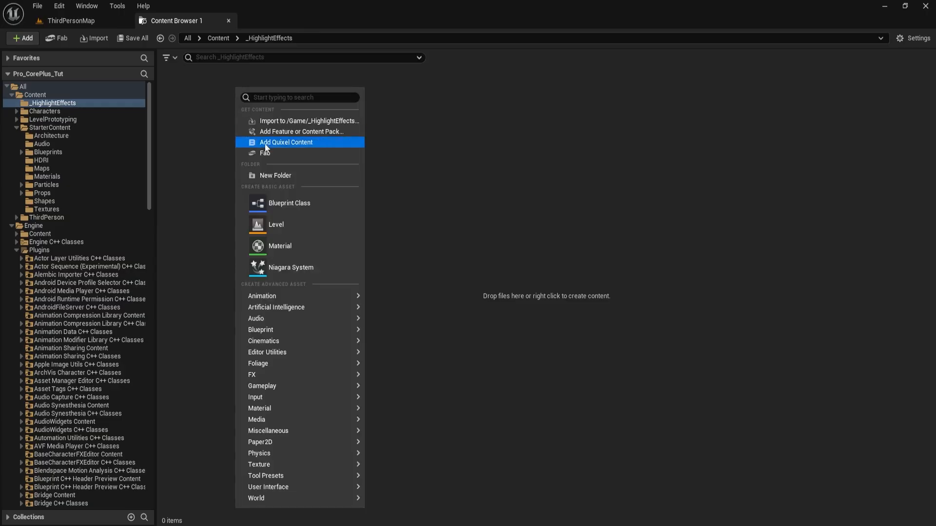
{"action": "left_click", "coordinate": [285, 176]}
{"action": "type", "text": "_"}
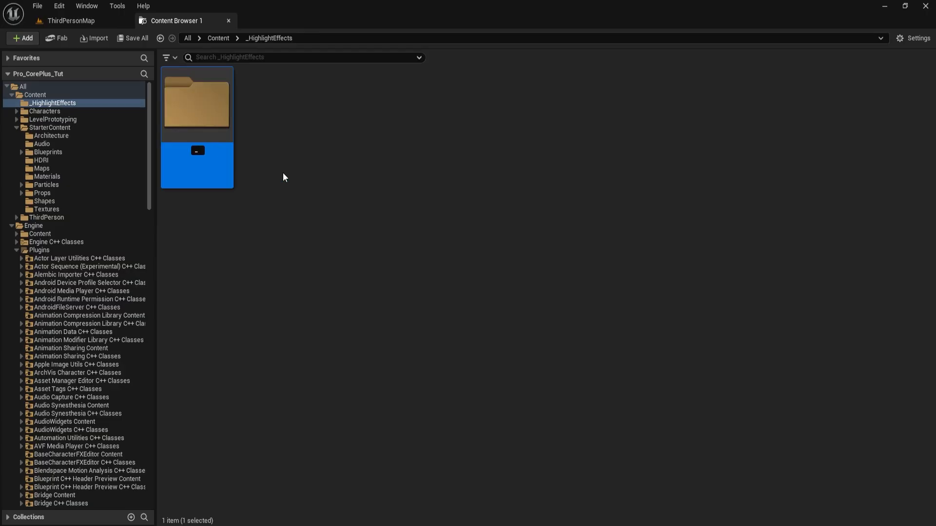
{"action": "type", "text": "GlobalAs"}
{"action": "key", "text": "BackSpace"}
{"action": "key", "text": "BackSpace"}
{"action": "key", "text": "Return"}
- Create a second subfolder named Level_01 beside _Global
{"action": "key", "text": "ctrl+shift+n"}
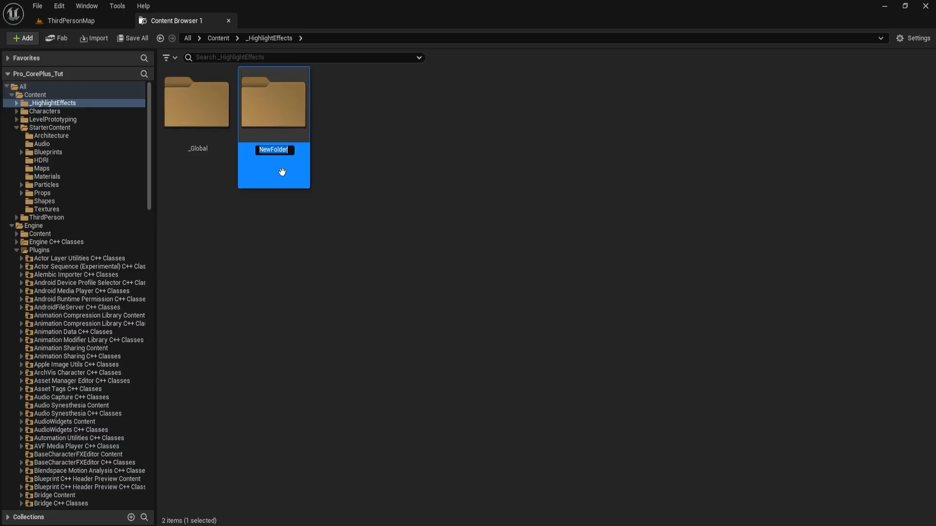
{"action": "type", "text": "Level_01"}
{"action": "key", "text": "Return"}
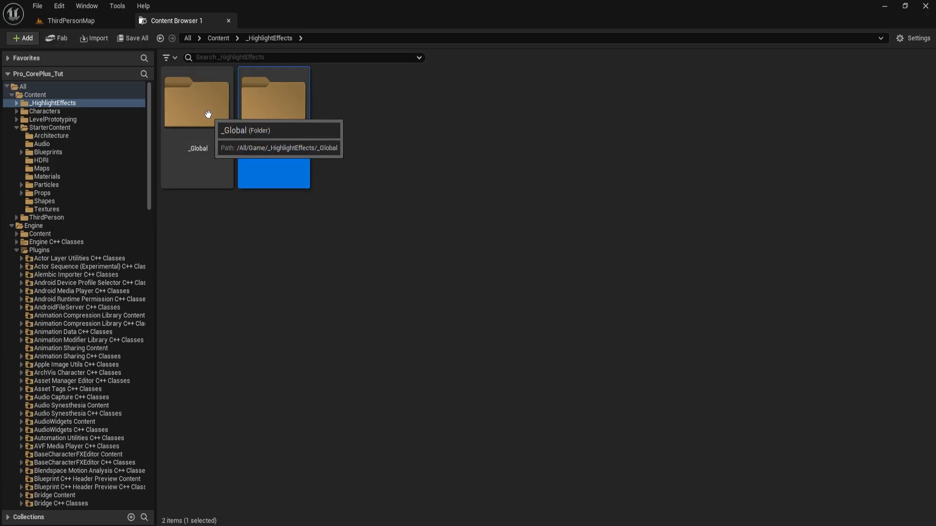
- Browse the Engine content and filter it to Static Mesh assets
{"action": "left_click", "coordinate": [65, 227]}
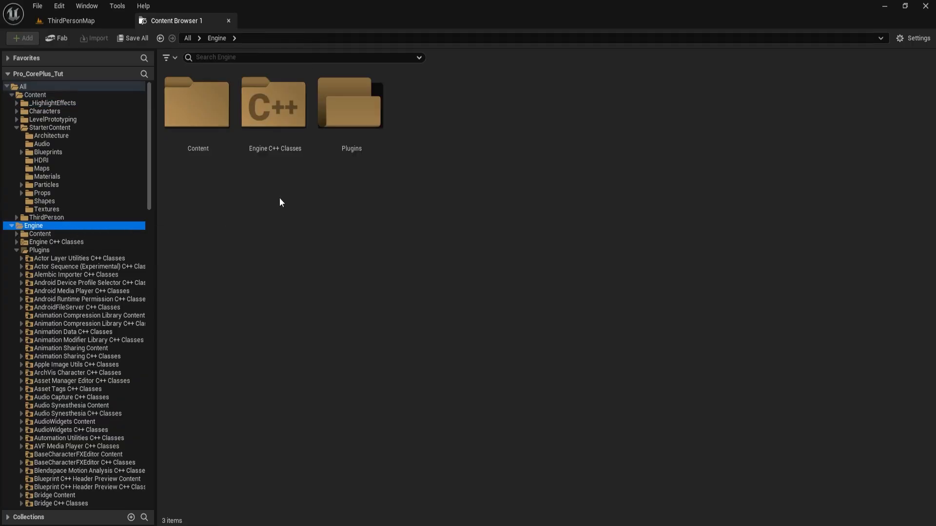
{"action": "left_click", "coordinate": [170, 58]}
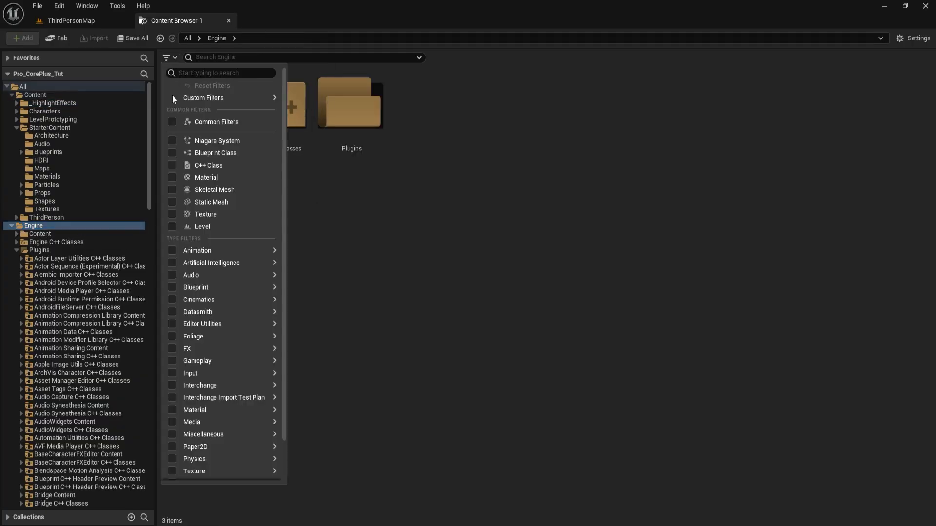
{"action": "left_click", "coordinate": [209, 203]}
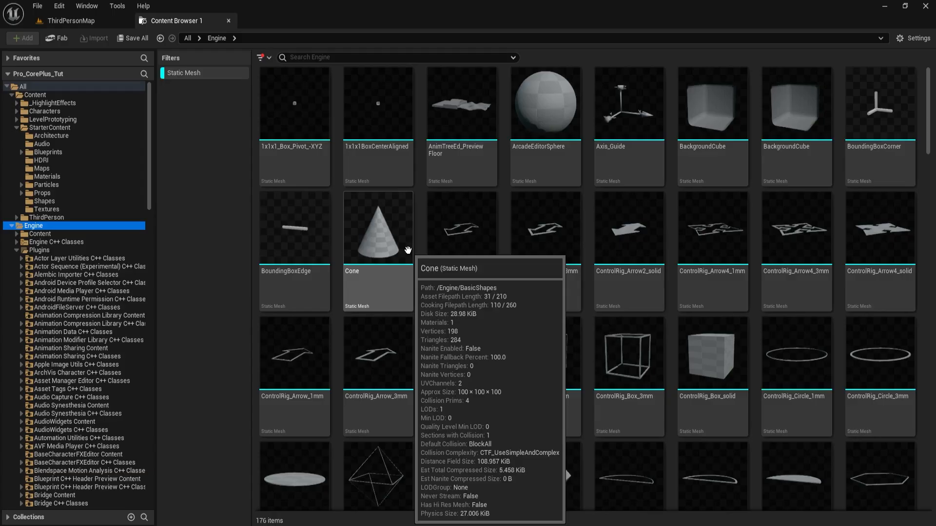
- Look through the Engine static meshes for suitable demo objects, singling out Icon_Base
{"action": "scroll", "coordinate": [408, 250], "scroll_direction": "down", "scroll_amount": 15}
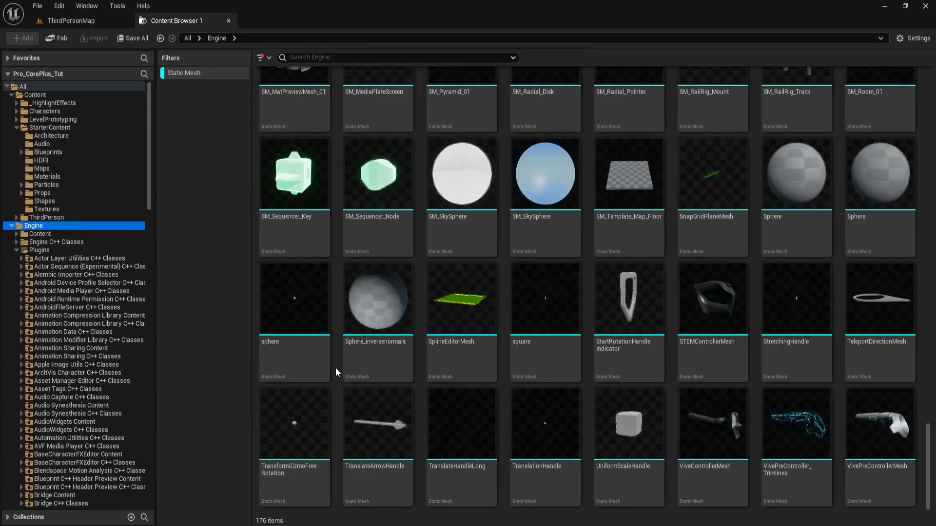
{"action": "scroll", "coordinate": [336, 370], "scroll_direction": "up", "scroll_amount": 10}
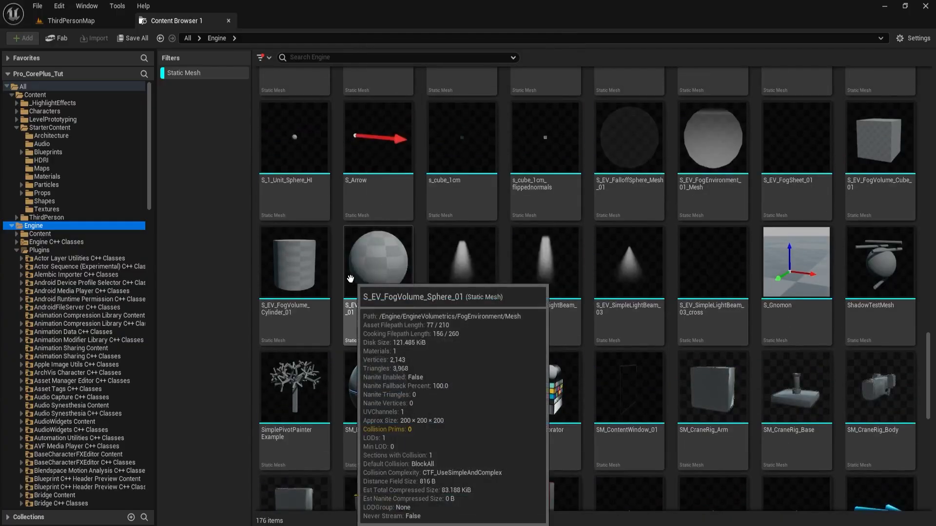
{"action": "scroll", "coordinate": [350, 279], "scroll_direction": "up", "scroll_amount": 4}
{"action": "scroll", "coordinate": [350, 279], "scroll_direction": "up", "scroll_amount": 4}
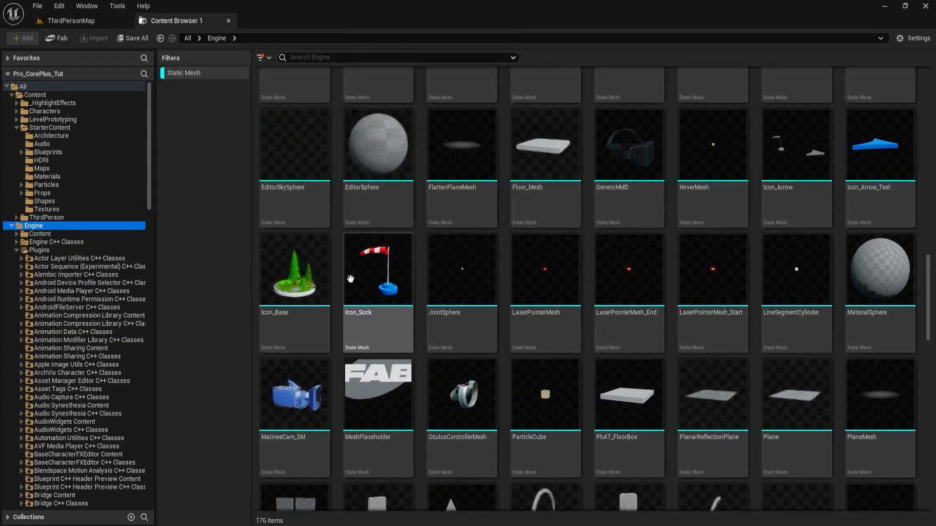
{"action": "left_click", "coordinate": [314, 275]}
{"action": "scroll", "coordinate": [587, 261], "scroll_direction": "down", "scroll_amount": 15}
{"action": "scroll", "coordinate": [587, 262], "scroll_direction": "up", "scroll_amount": 11}
{"action": "scroll", "coordinate": [566, 249], "scroll_direction": "up", "scroll_amount": 8}
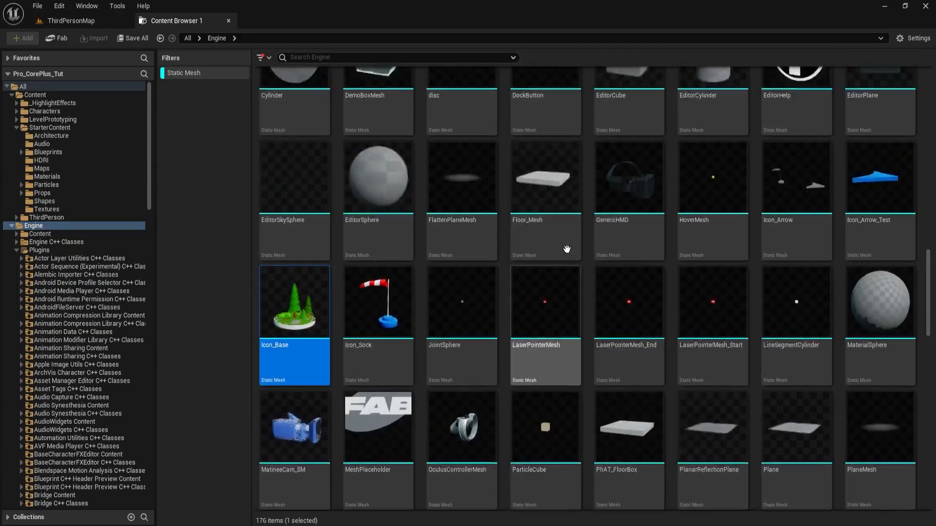
- Place the SM_Cube_02 static mesh from the Engine content on the floor of ThirdPersonMap
{"action": "scroll", "coordinate": [566, 250], "scroll_direction": "down", "scroll_amount": 8}
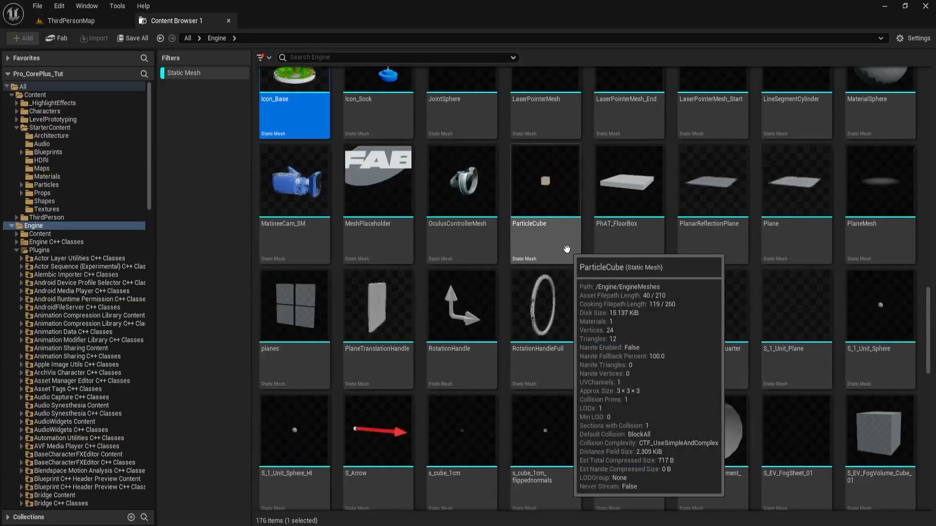
{"action": "scroll", "coordinate": [567, 249], "scroll_direction": "down", "scroll_amount": 5}
{"action": "scroll", "coordinate": [462, 307], "scroll_direction": "down", "scroll_amount": 6}
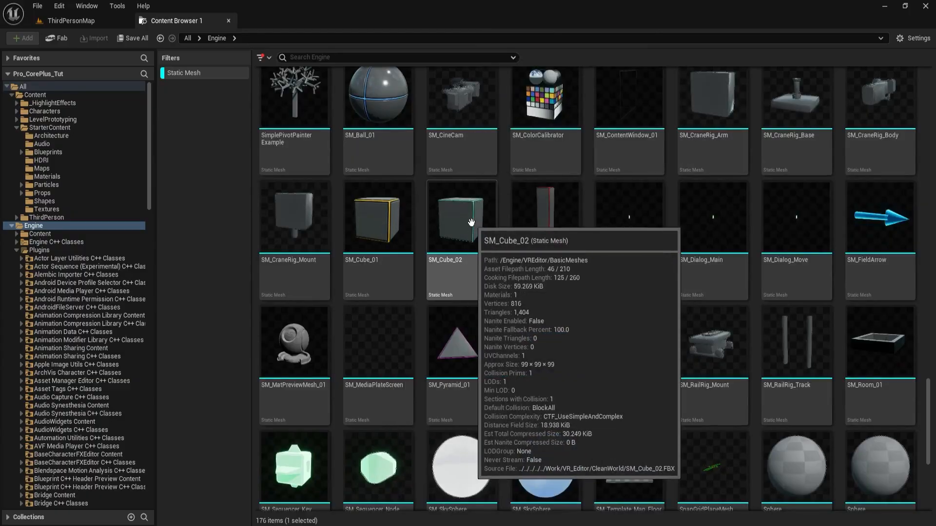
{"action": "left_click", "coordinate": [464, 252]}
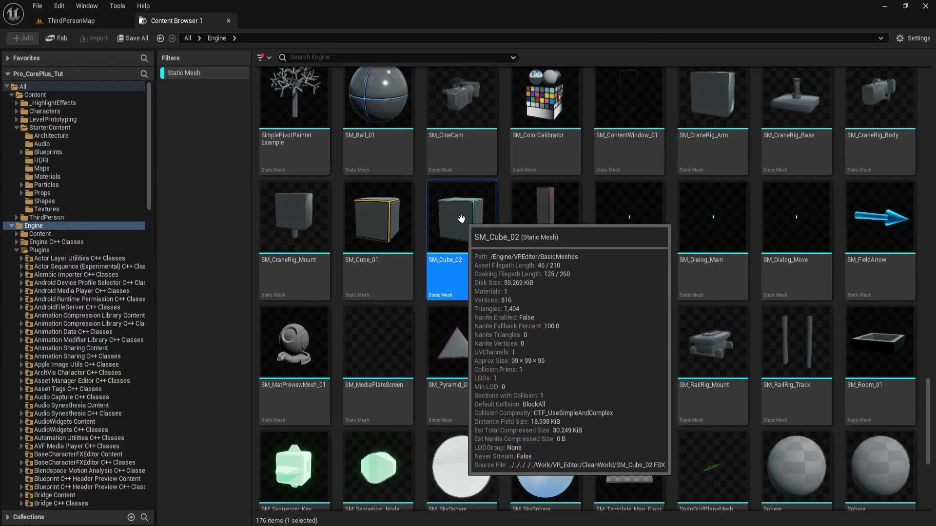
{"action": "left_click_drag", "start_coordinate": [463, 252], "coordinate": [276, 210]}
- Scale SM_Cube_02 to 3.0 in X and Y, keeping 1.0 in Z, to form a flat platform
{"action": "left_click", "coordinate": [782, 416]}
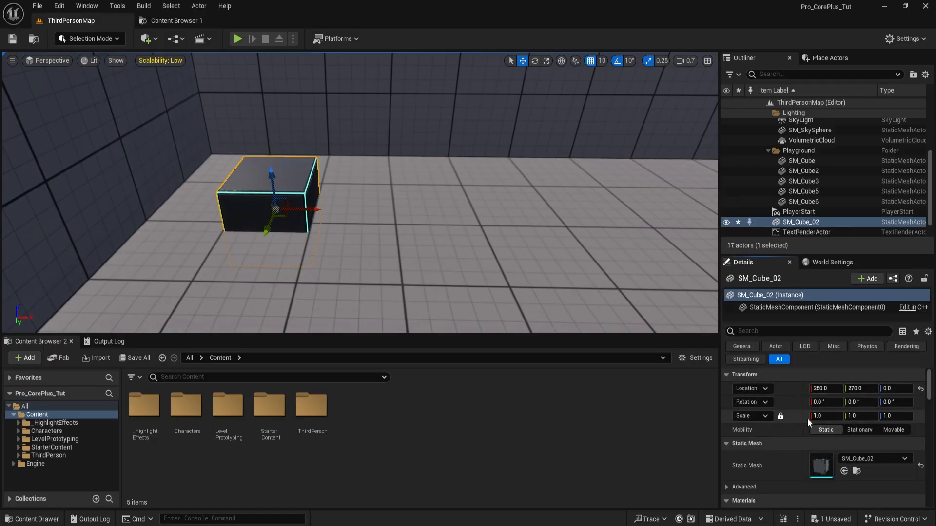
{"action": "left_click", "coordinate": [817, 418]}
{"action": "type", "text": "3"}
{"action": "key", "text": "Return"}
{"action": "left_click", "coordinate": [781, 417]}
{"action": "left_click", "coordinate": [892, 419]}
{"action": "type", "text": "1"}
{"action": "key", "text": "Return"}
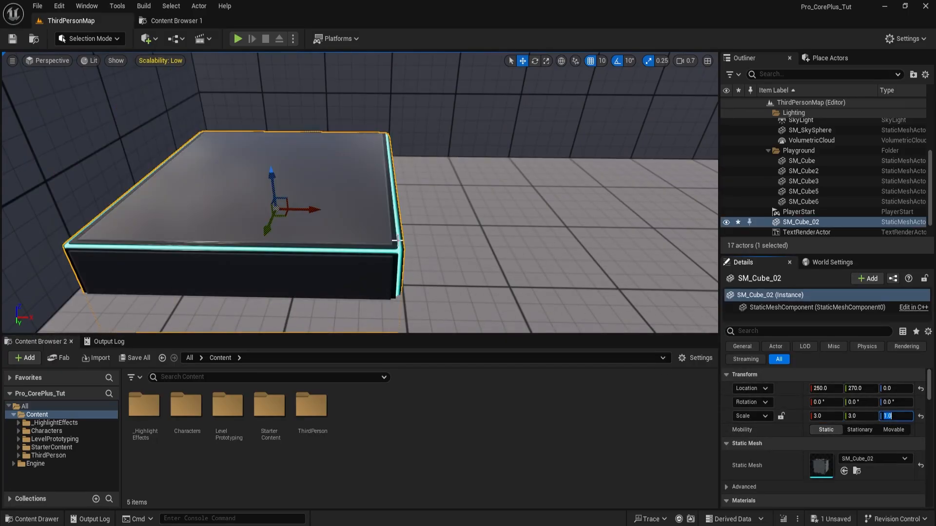
- Move the SM_Cube_02 platform along X away from the side wall and deselect it
{"action": "left_click_drag", "start_coordinate": [315, 209], "coordinate": [402, 212]}
{"action": "left_click_drag", "start_coordinate": [374, 182], "coordinate": [296, 192], "text": "alt"}
{"action": "key", "text": "Escape"}
{"action": "mouse_move", "coordinate": [331, 211]}
{"action": "right_mouse_down"}
{"action": "mouse_move", "coordinate": [429, 207]}
{"action": "mouse_move", "coordinate": [278, 205]}
{"action": "mouse_move", "coordinate": [358, 219]}
{"action": "mouse_move", "coordinate": [329, 217]}
{"action": "right_mouse_up"}
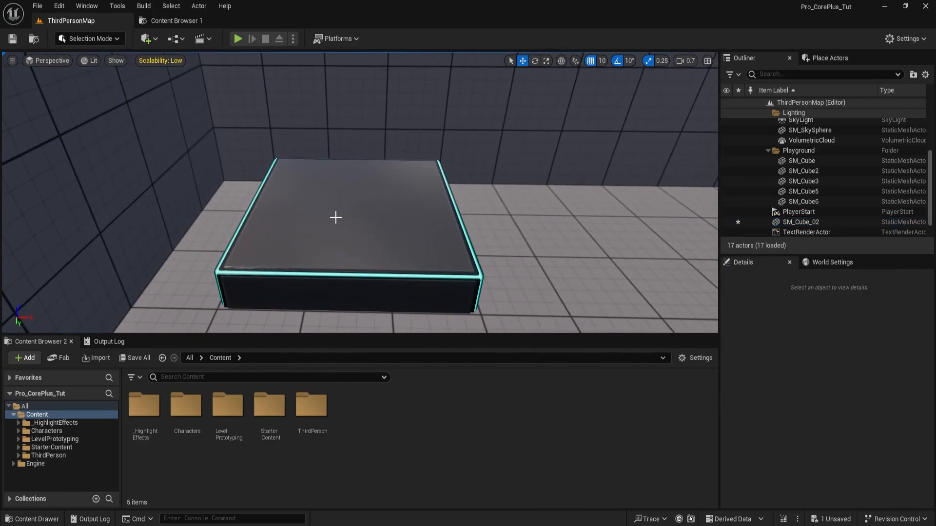
- Find the Icon_Base static mesh in the Engine content and place it on the SM_Cube_02 platform
{"action": "left_click", "coordinate": [171, 21]}
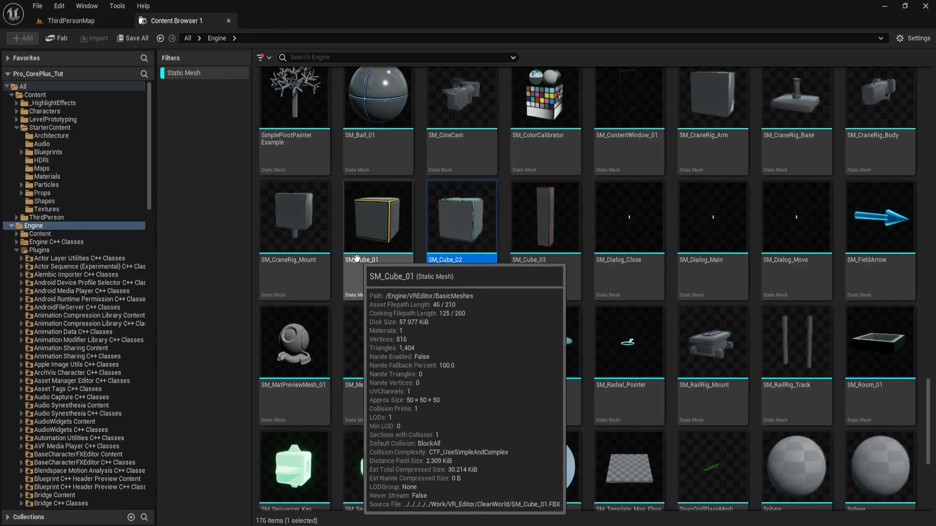
{"action": "scroll", "coordinate": [333, 229], "scroll_direction": "up", "scroll_amount": 5}
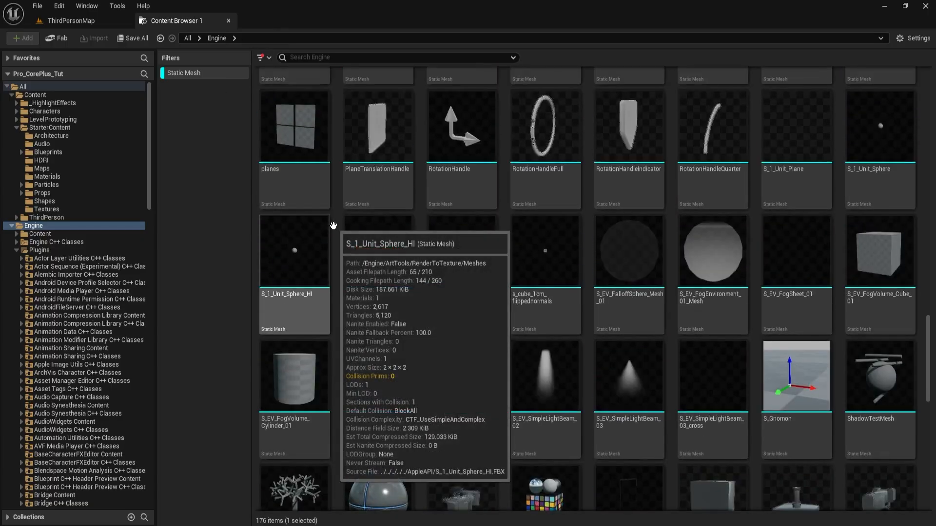
{"action": "scroll", "coordinate": [332, 226], "scroll_direction": "up", "scroll_amount": 2}
{"action": "scroll", "coordinate": [333, 225], "scroll_direction": "down", "scroll_amount": 10}
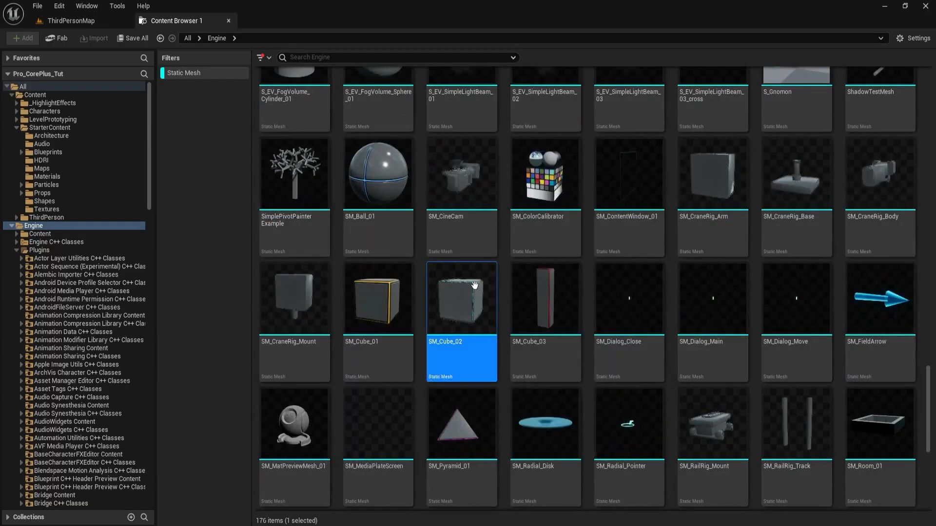
{"action": "scroll", "coordinate": [474, 285], "scroll_direction": "down", "scroll_amount": 8}
{"action": "scroll", "coordinate": [419, 291], "scroll_direction": "up", "scroll_amount": 15}
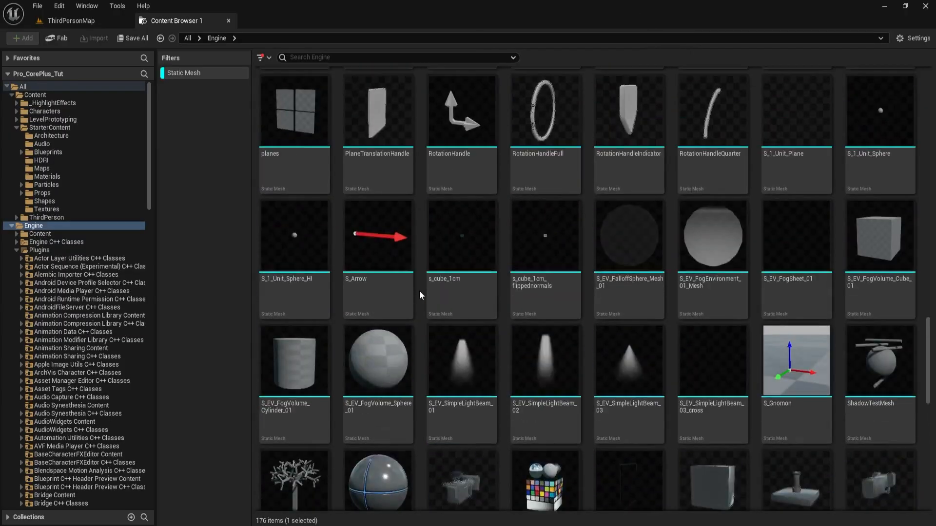
{"action": "scroll", "coordinate": [419, 290], "scroll_direction": "up", "scroll_amount": 8}
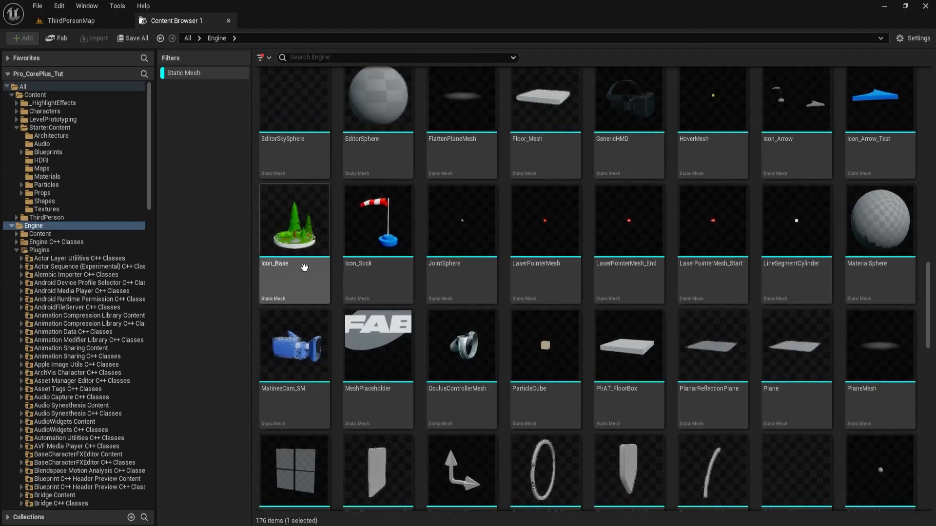
{"action": "left_click", "coordinate": [304, 267]}
{"action": "left_click_drag", "start_coordinate": [305, 267], "coordinate": [346, 199]}
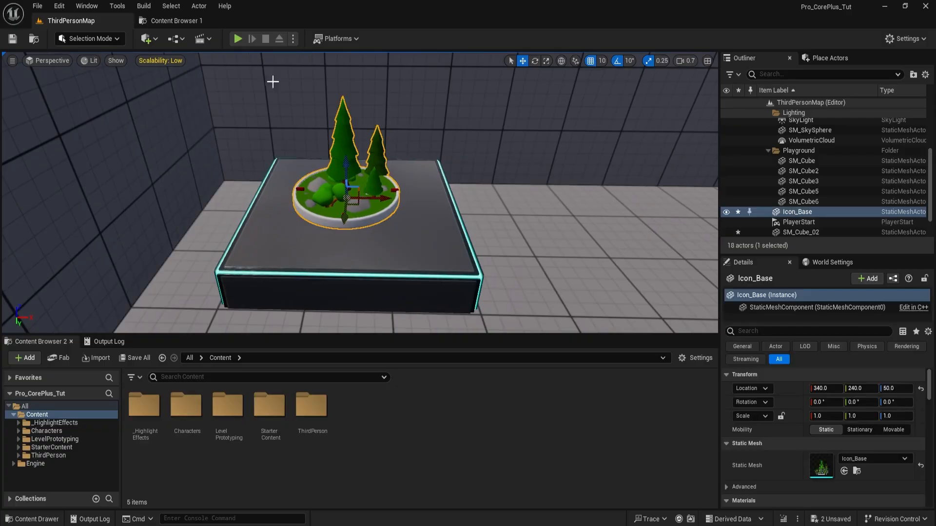
- Filter the Engine content to skeletal meshes instead of static meshes and place TutorialTPP on the platform beside Icon_Base
{"action": "left_click", "coordinate": [192, 21]}
{"action": "left_click", "coordinate": [180, 72]}
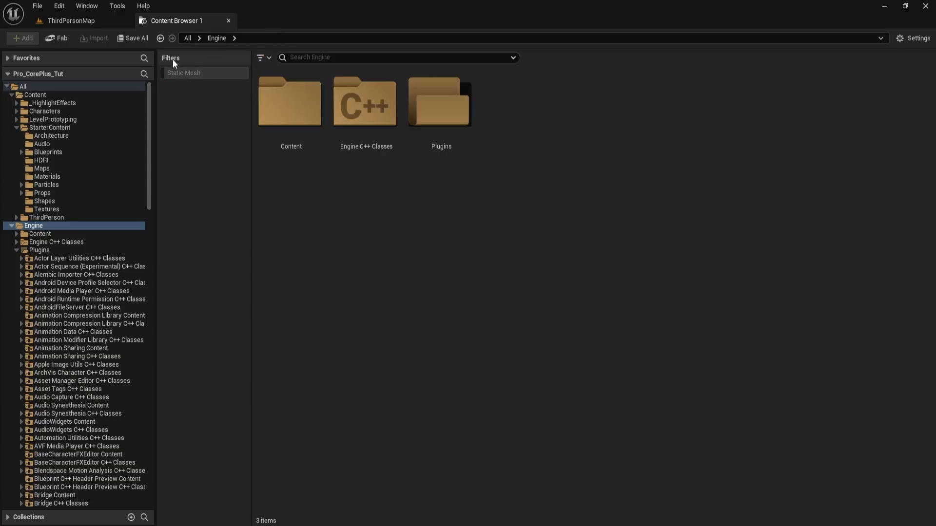
{"action": "left_click", "coordinate": [261, 58]}
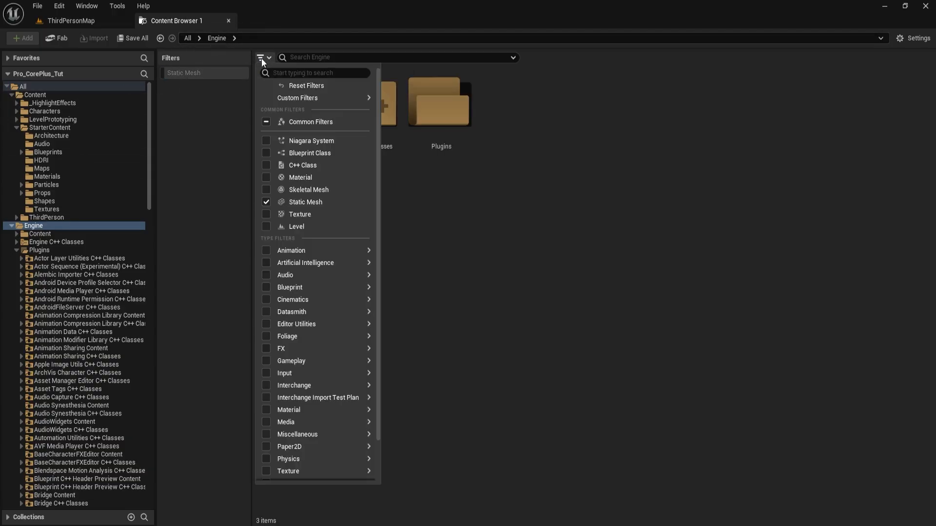
{"action": "left_click", "coordinate": [302, 200]}
{"action": "left_click", "coordinate": [169, 57]}
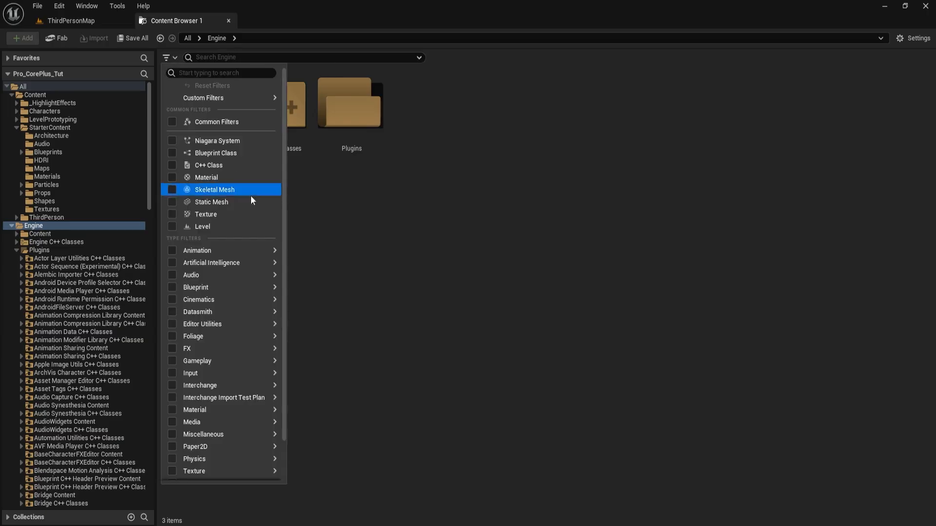
{"action": "left_click", "coordinate": [213, 189]}
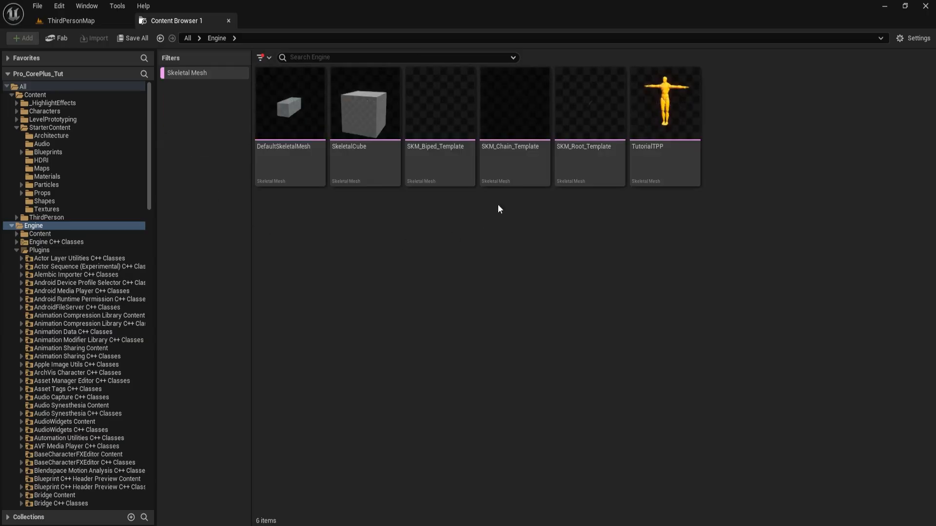
{"action": "left_click_drag", "start_coordinate": [683, 92], "coordinate": [435, 242]}
{"action": "key", "text": "Escape"}
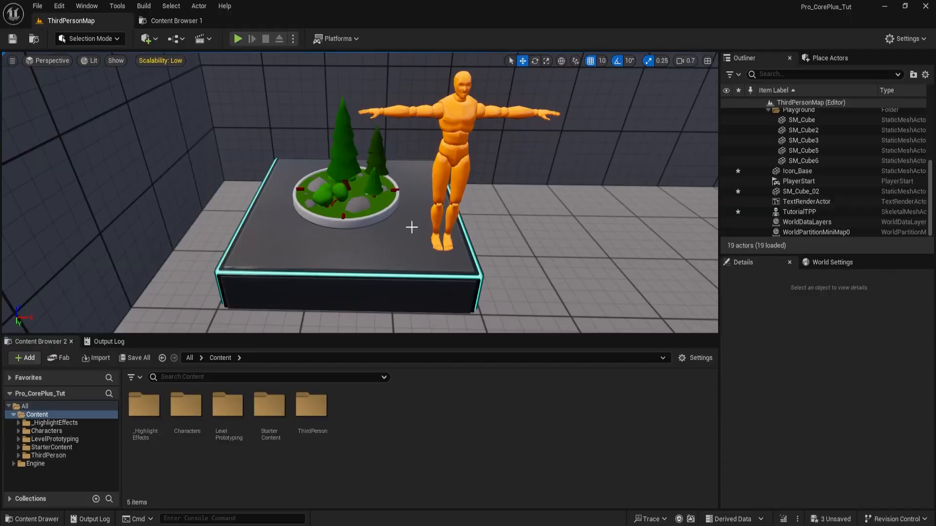
- Move the TutorialTPP figure farther back on the platform and select Icon_Base
{"action": "right_click_drag", "start_coordinate": [411, 227], "coordinate": [411, 227]}
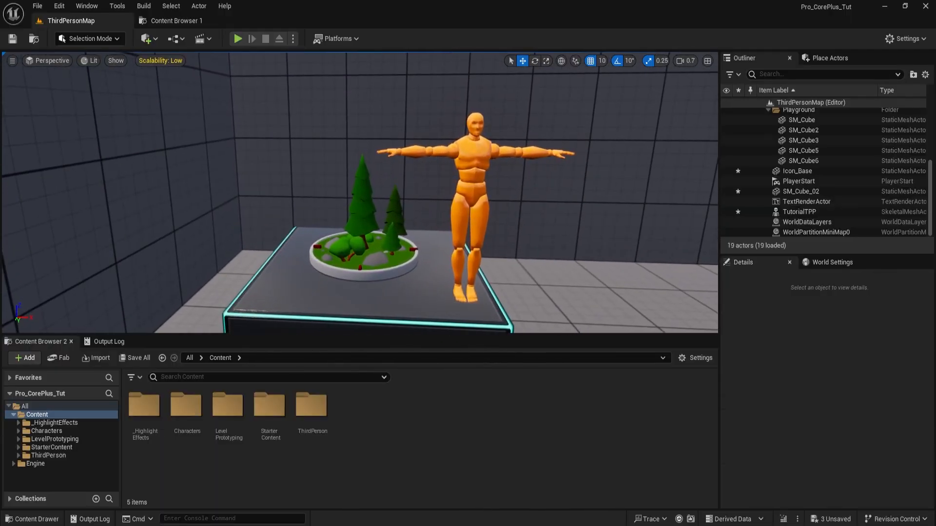
{"action": "left_click", "coordinate": [483, 240]}
{"action": "left_click", "coordinate": [485, 309]}
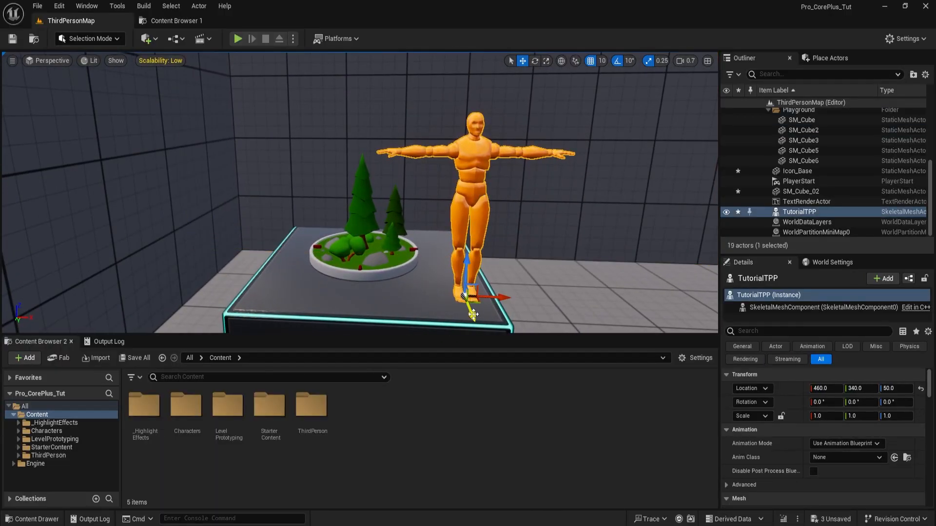
{"action": "left_click_drag", "start_coordinate": [485, 309], "coordinate": [453, 267]}
{"action": "key", "text": "Escape"}
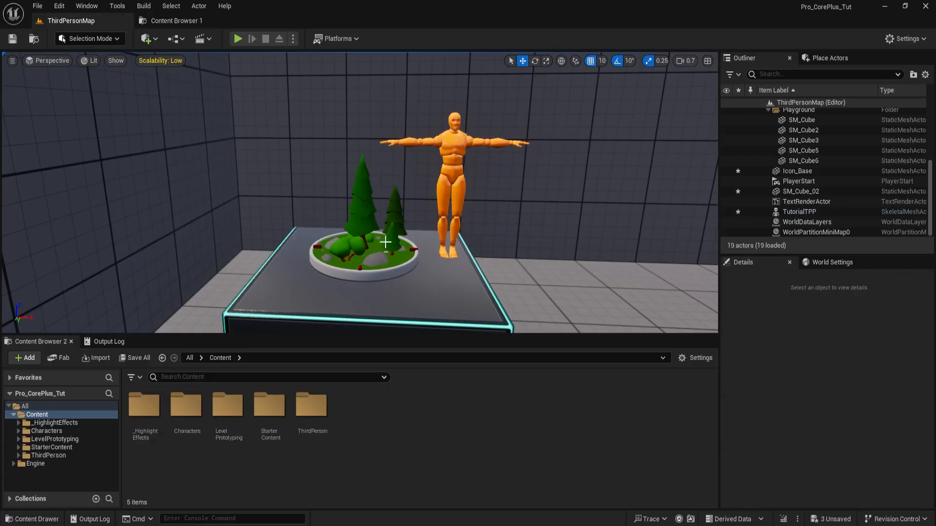
{"action": "left_click", "coordinate": [365, 202]}
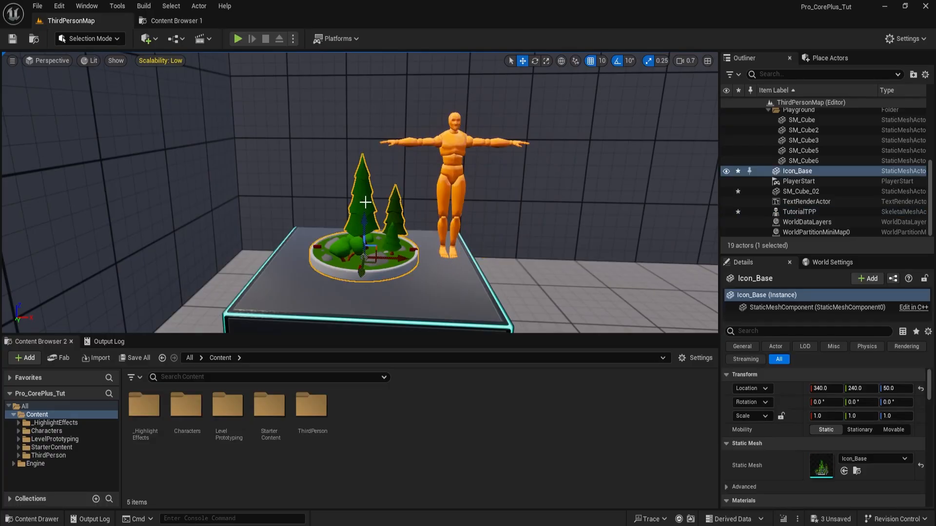
- Reset the asset filters in the project's Content folder and open _HighlightEffects/Level_01
{"action": "left_click", "coordinate": [162, 23]}
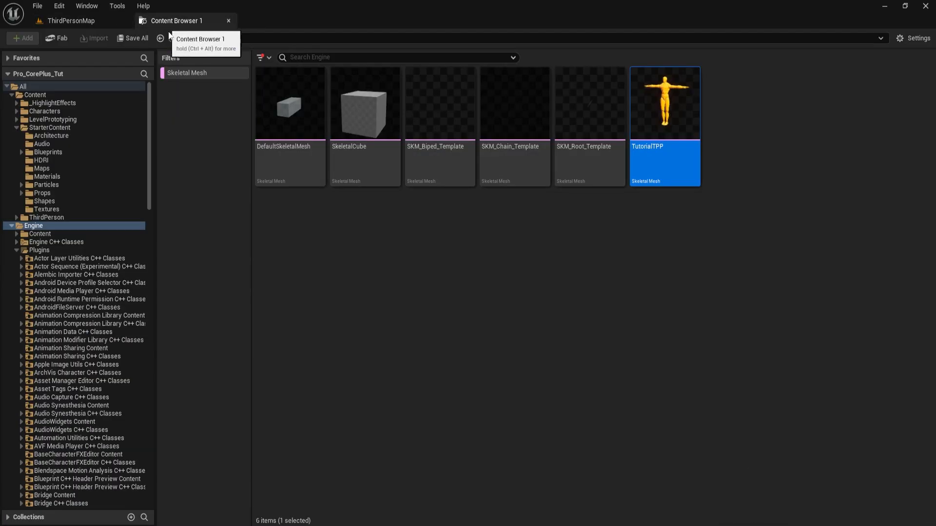
{"action": "left_click", "coordinate": [57, 95]}
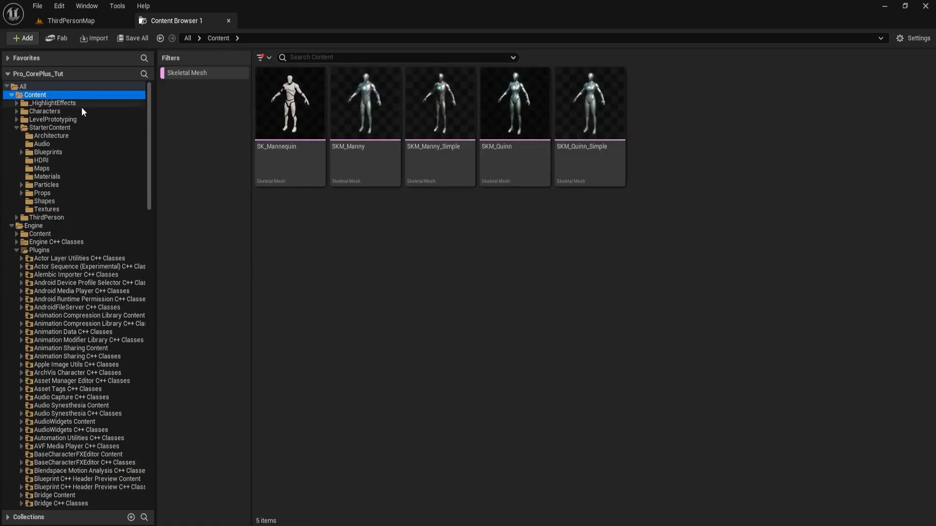
{"action": "left_click", "coordinate": [178, 73]}
{"action": "left_click", "coordinate": [261, 57]}
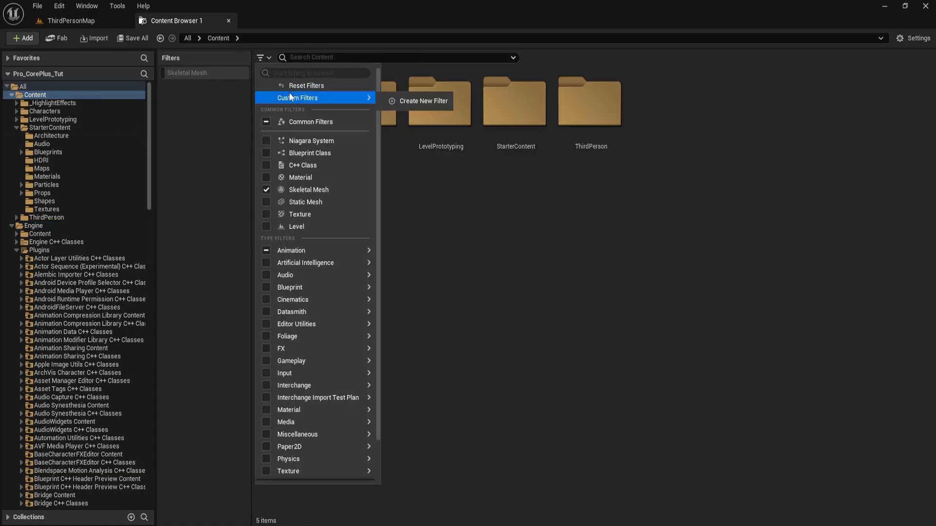
{"action": "left_click", "coordinate": [292, 84]}
{"action": "left_click", "coordinate": [206, 120]}
{"action": "double_click", "coordinate": [204, 119]}
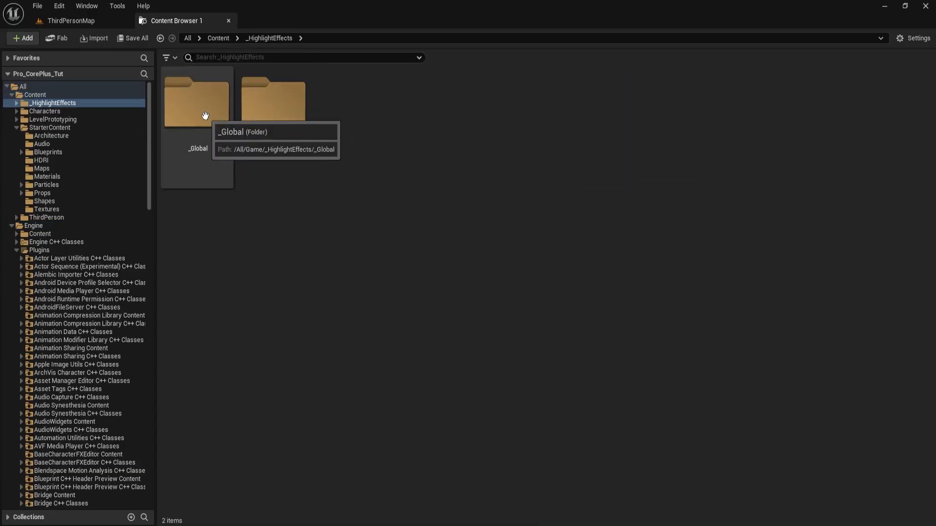
{"action": "double_click", "coordinate": [288, 116]}
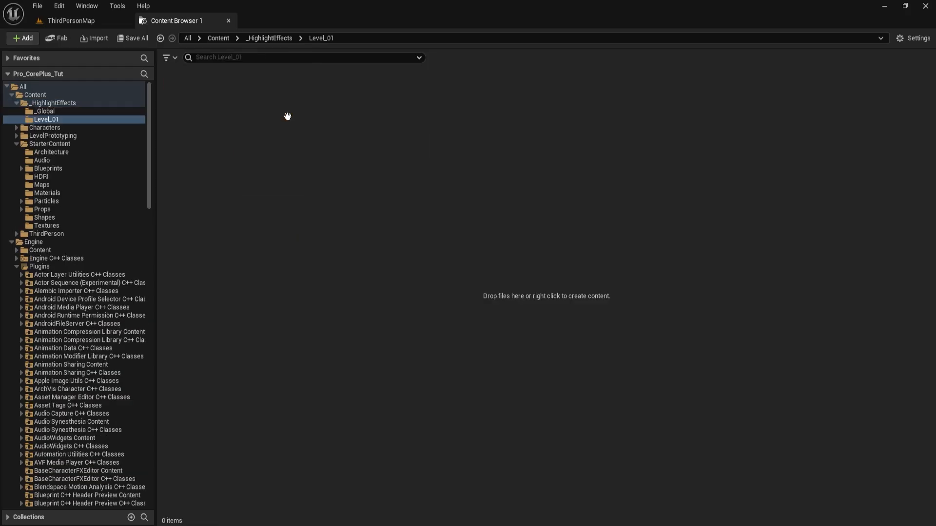
- Create a material named M_Highlight_Level_01 in the Level_01 folder
{"action": "right_click", "coordinate": [268, 94]}
{"action": "left_click", "coordinate": [325, 253]}
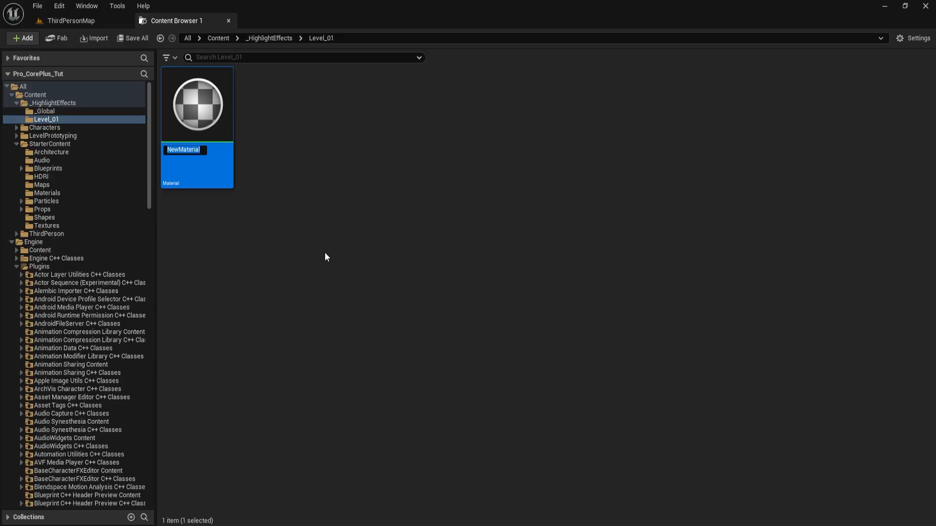
{"action": "type", "text": "M"}
{"action": "type", "text": "_Highlight_Level_0"}
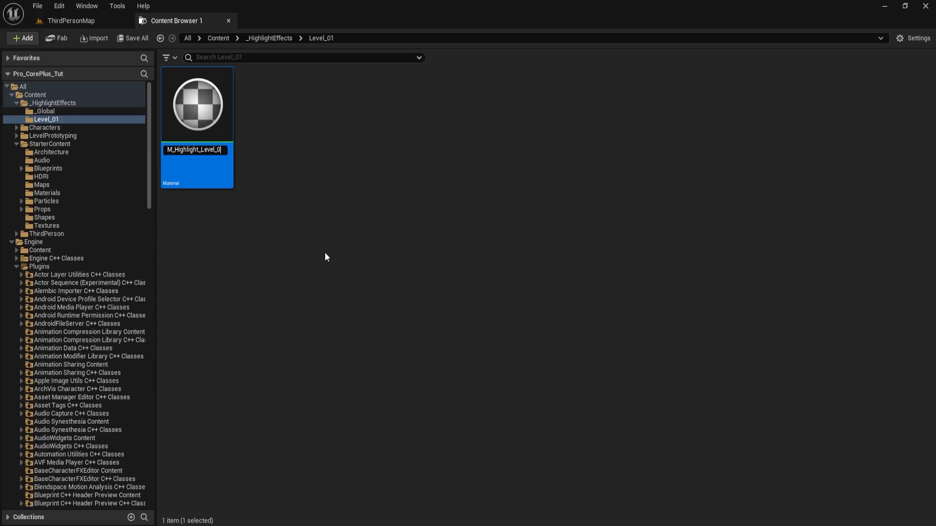
{"action": "type", "text": "1"}
{"action": "key", "text": "Return"}
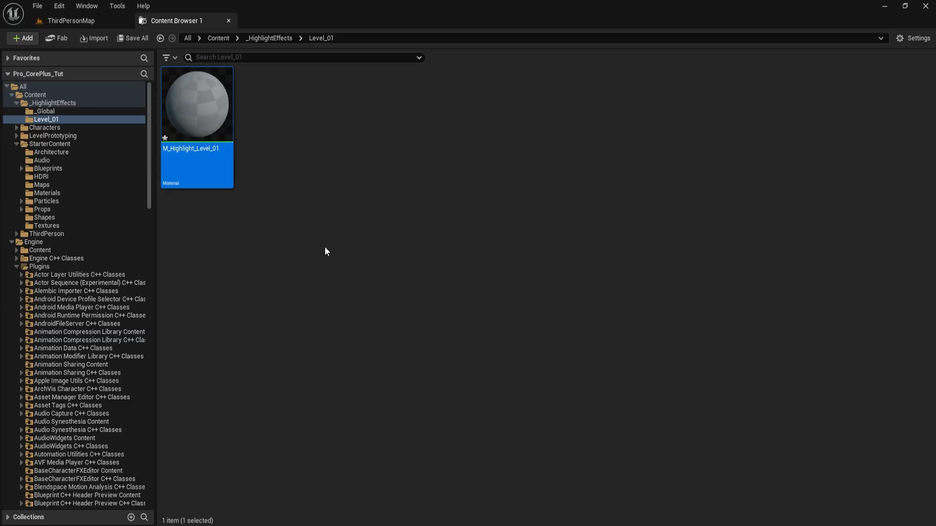
{"action": "left_click", "coordinate": [338, 169]}
- Create a material instance of M_Highlight_Level_01 and name it MI_Highlight_Level_01
{"action": "right_click", "coordinate": [208, 107]}
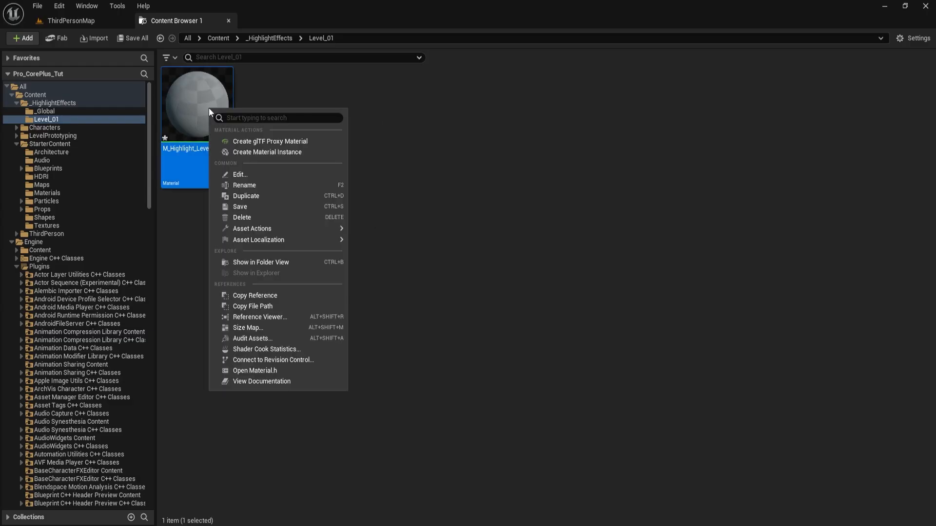
{"action": "left_click", "coordinate": [265, 150]}
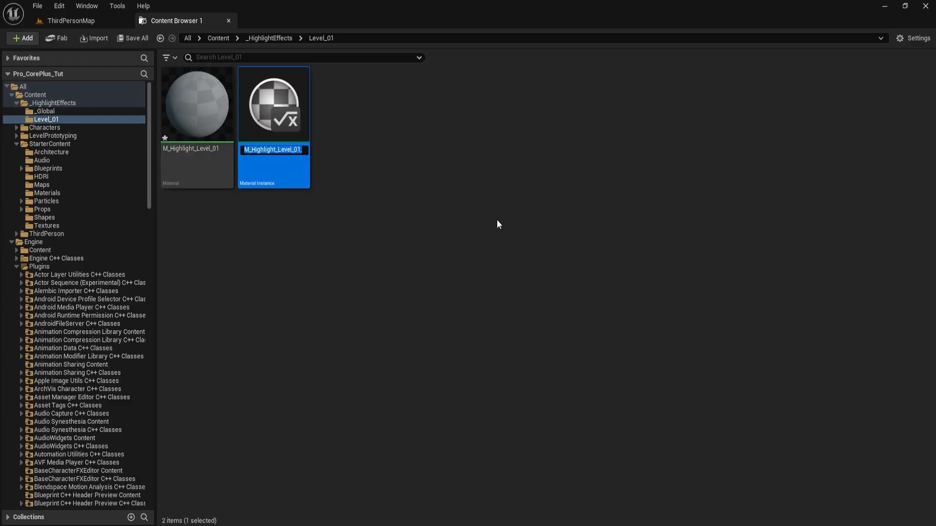
{"action": "key", "text": "Home"}
{"action": "key", "text": "Right"}
{"action": "type", "text": "|"}
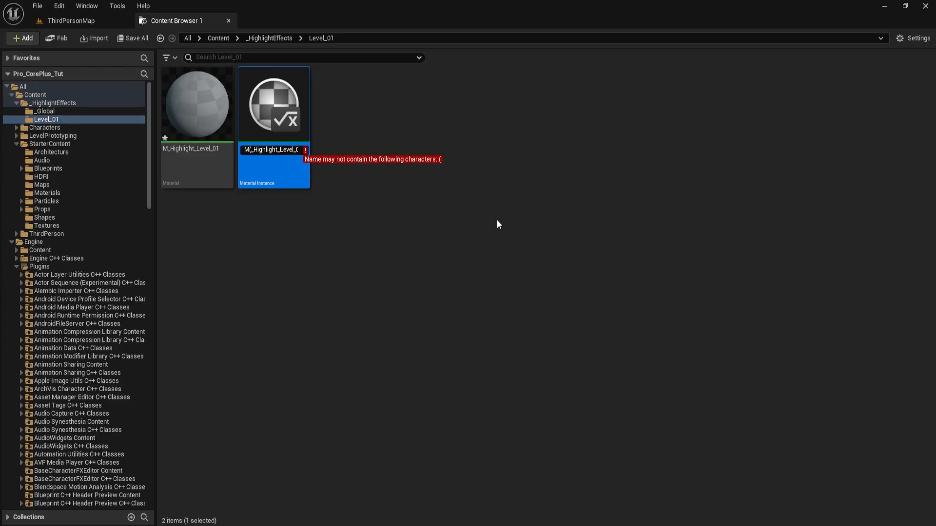
{"action": "key", "text": "BackSpace"}
{"action": "type", "text": "|"}
{"action": "key", "text": "BackSpace"}
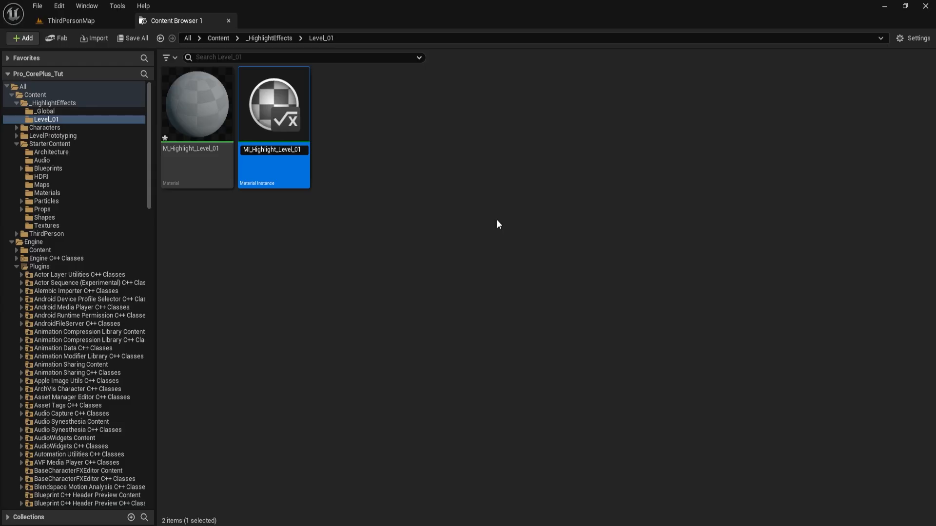
{"action": "key", "text": "Return"}
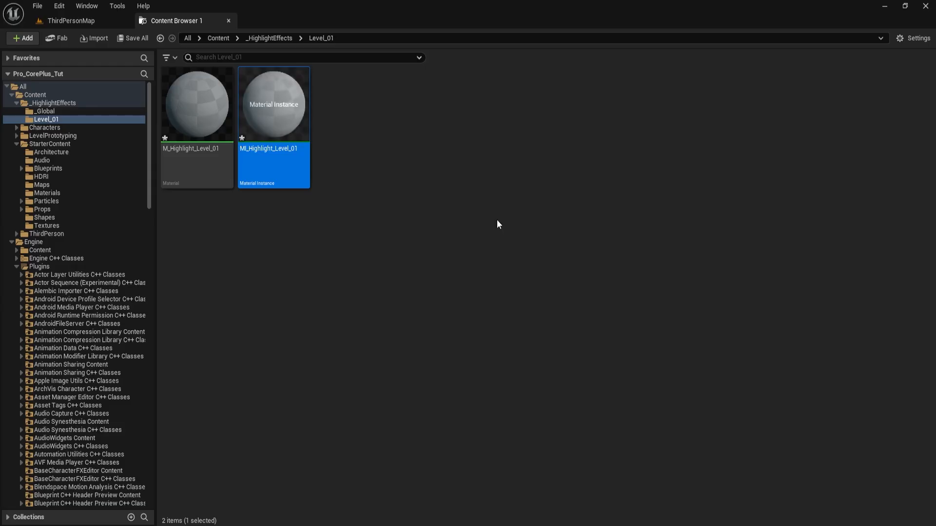
- Save MI_Highlight_Level_01 from its own editor, close it, and save all remaining modified assets
{"action": "double_click", "coordinate": [273, 113]}
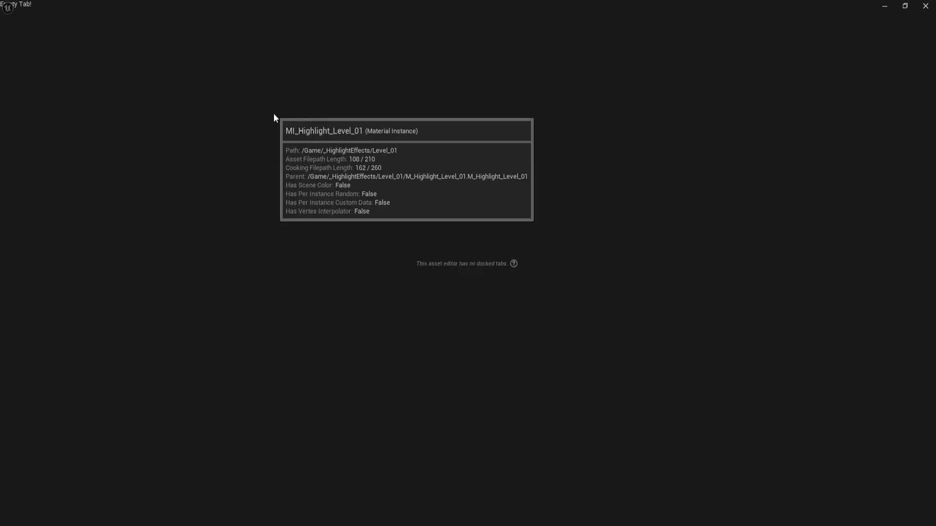
{"action": "left_click", "coordinate": [13, 39]}
{"action": "left_click", "coordinate": [125, 20]}
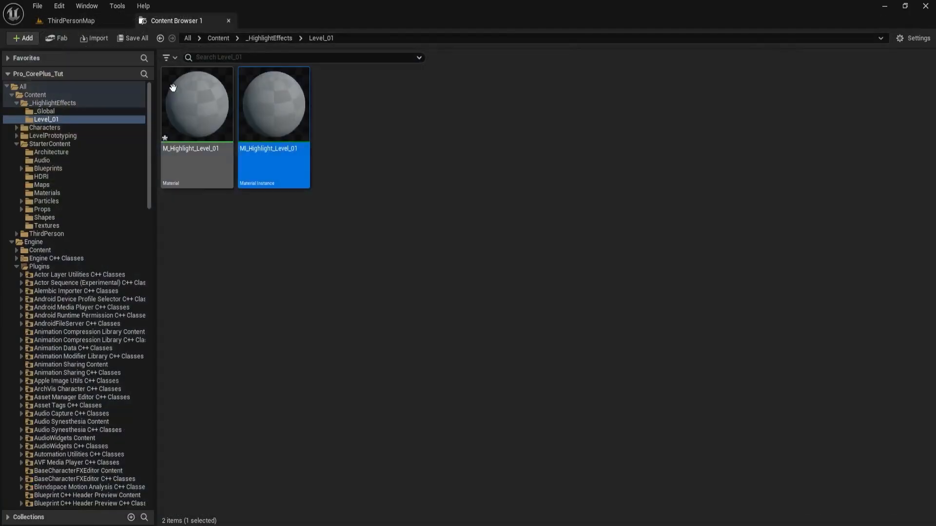
{"action": "left_click", "coordinate": [134, 38]}
{"action": "left_click", "coordinate": [539, 376]}
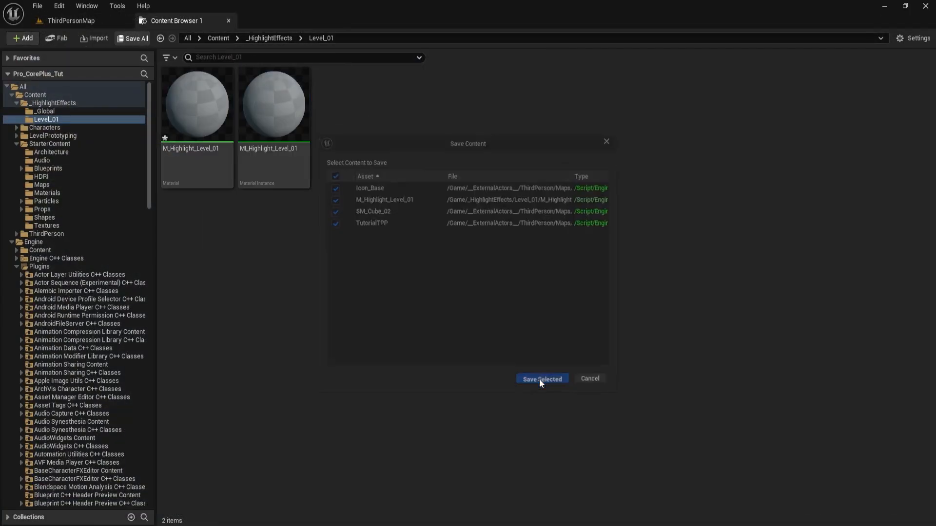
- Assign MI_Highlight_Level_01 as the Overlay Material of Icon_Base in ThirdPersonMap
{"action": "left_click", "coordinate": [275, 115]}
{"action": "left_click", "coordinate": [73, 21]}
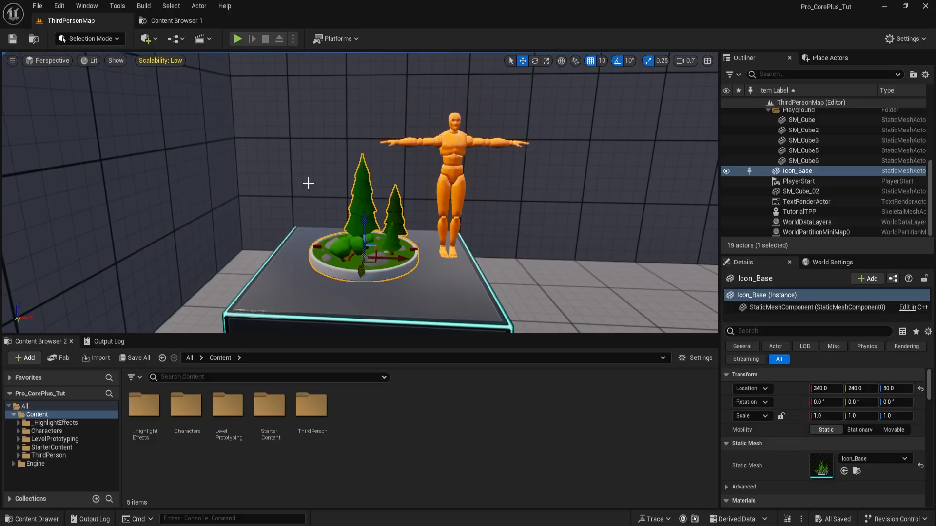
{"action": "left_click", "coordinate": [778, 331]}
{"action": "type", "text": "overlay"}
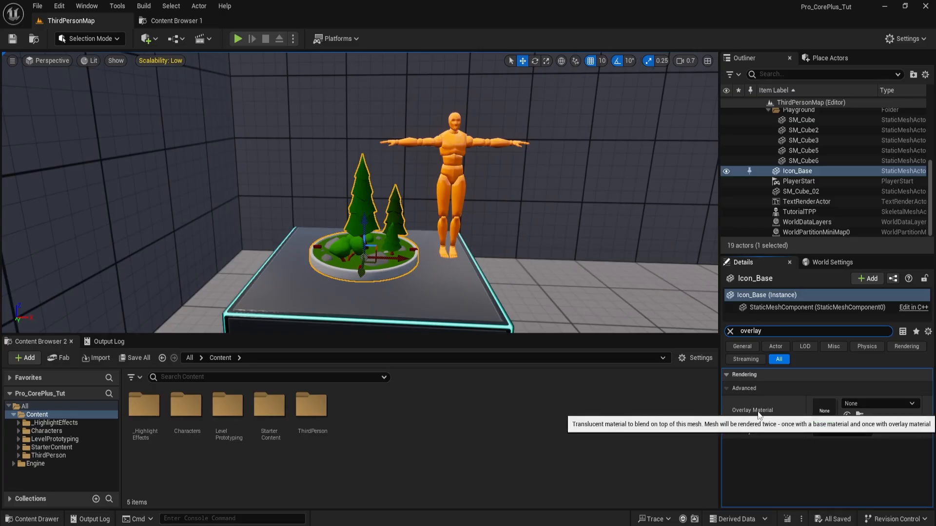
{"action": "left_click", "coordinate": [847, 415]}
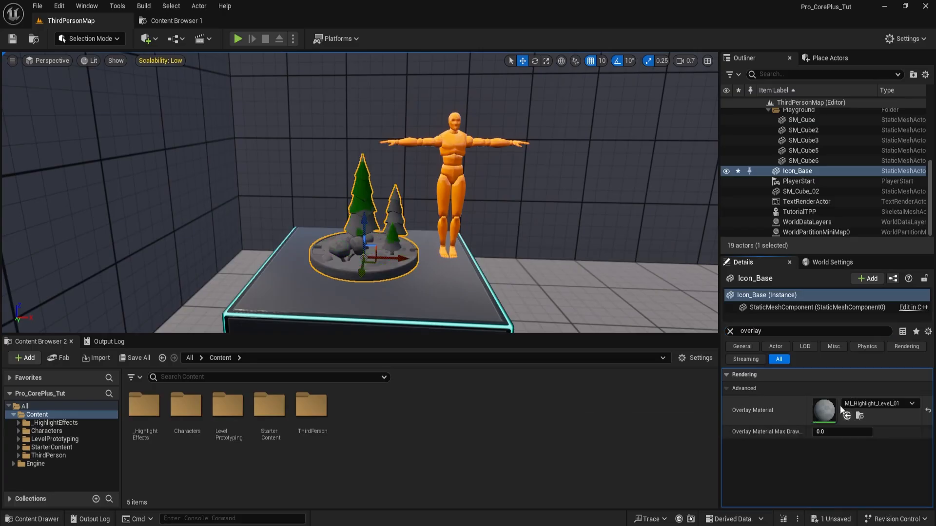
- Assign MI_Highlight_Level_01 as the Overlay Material of the TutorialTPP mannequin
{"action": "left_click", "coordinate": [457, 147]}
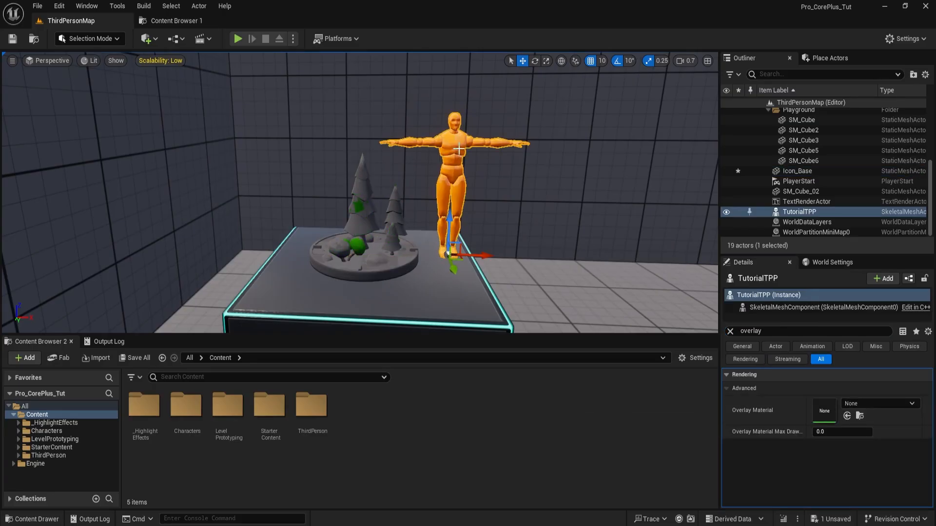
{"action": "left_click", "coordinate": [847, 415]}
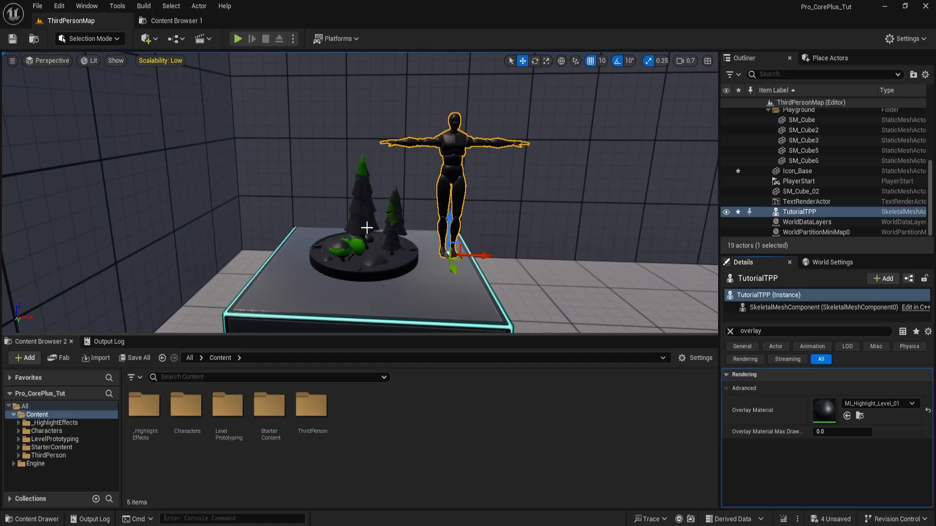
- Locate the material used by Icon_Base and copy its parent material MA_UI_Element into the _HighlightEffects/_Global folder
{"action": "left_click", "coordinate": [358, 202]}
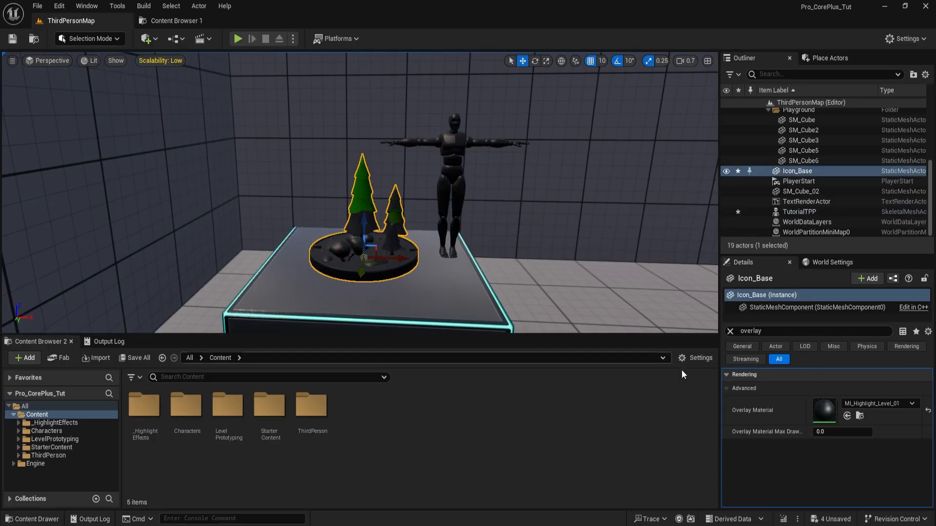
{"action": "left_click", "coordinate": [730, 331]}
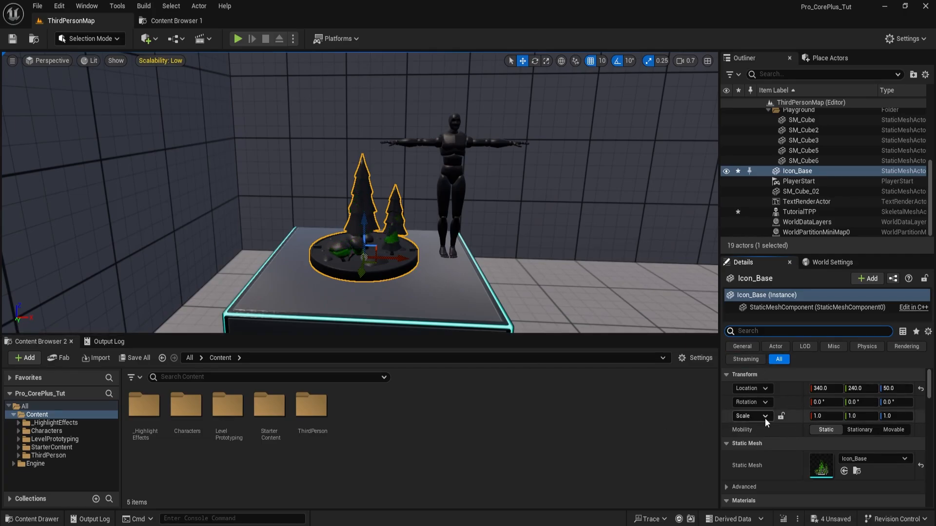
{"action": "scroll", "coordinate": [765, 418], "scroll_direction": "down", "scroll_amount": 3}
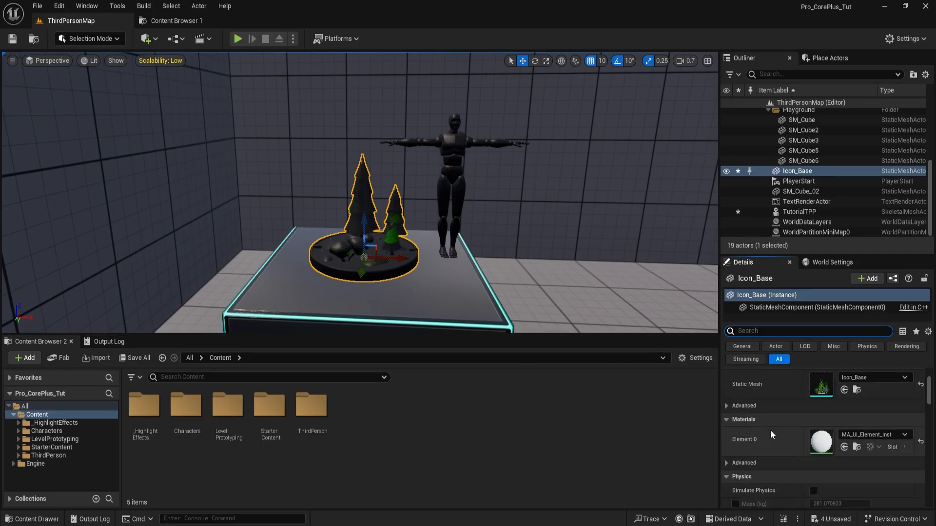
{"action": "left_click", "coordinate": [856, 446]}
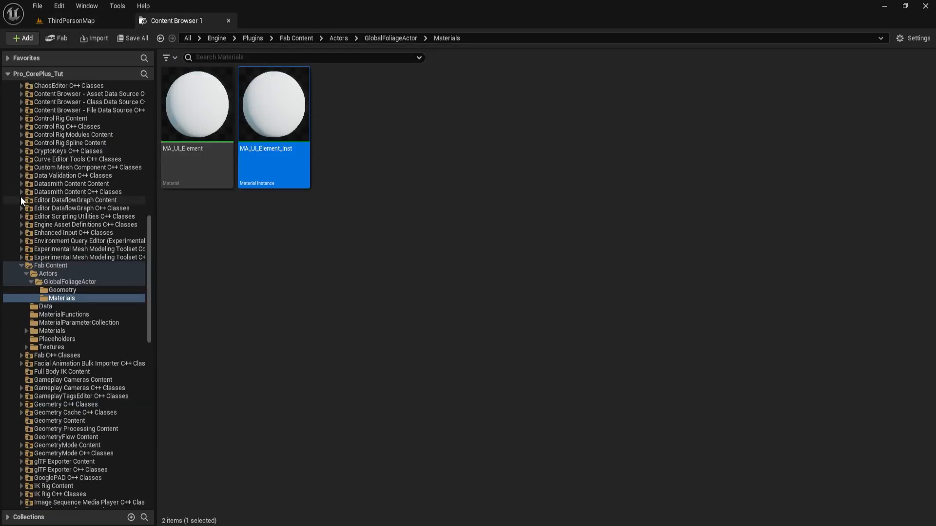
{"action": "scroll", "coordinate": [43, 207], "scroll_direction": "up", "scroll_amount": 10}
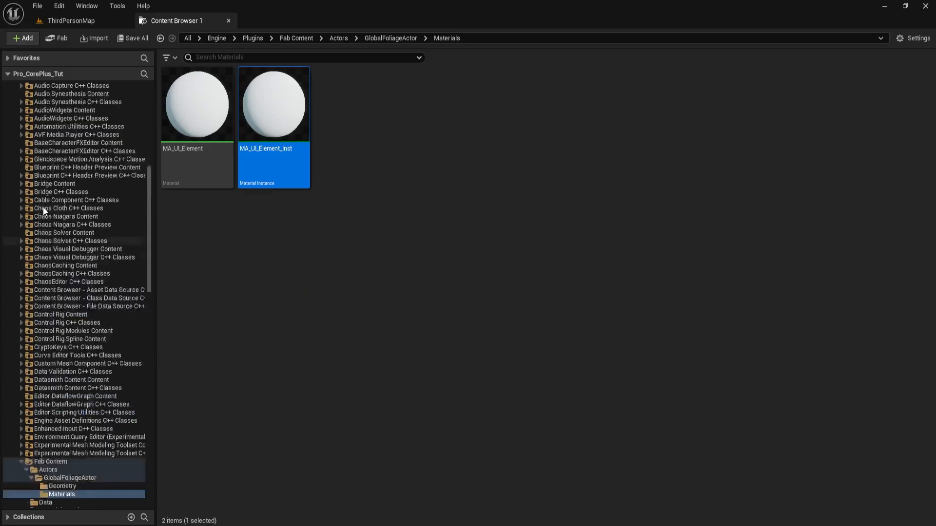
{"action": "left_click", "coordinate": [193, 113]}
{"action": "left_click_drag", "start_coordinate": [193, 113], "coordinate": [53, 110]}
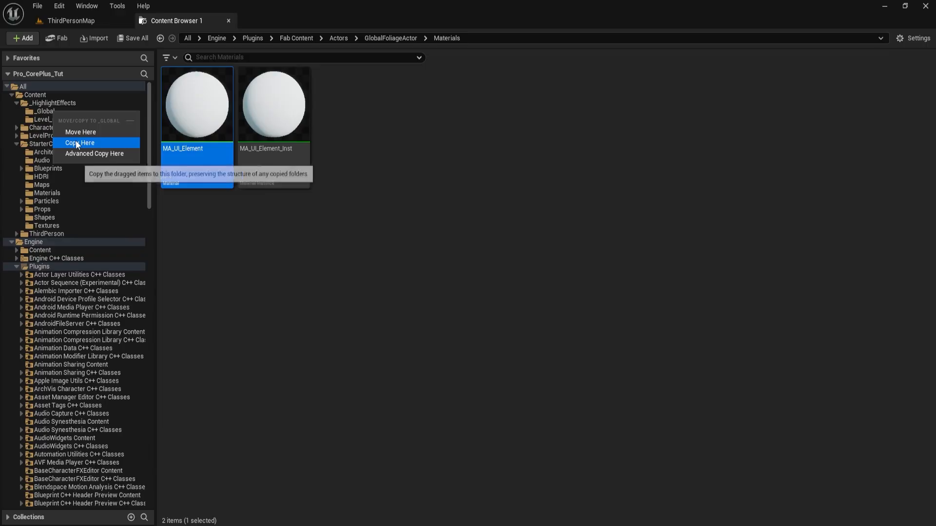
{"action": "left_click", "coordinate": [75, 142]}
{"action": "left_click", "coordinate": [45, 111]}
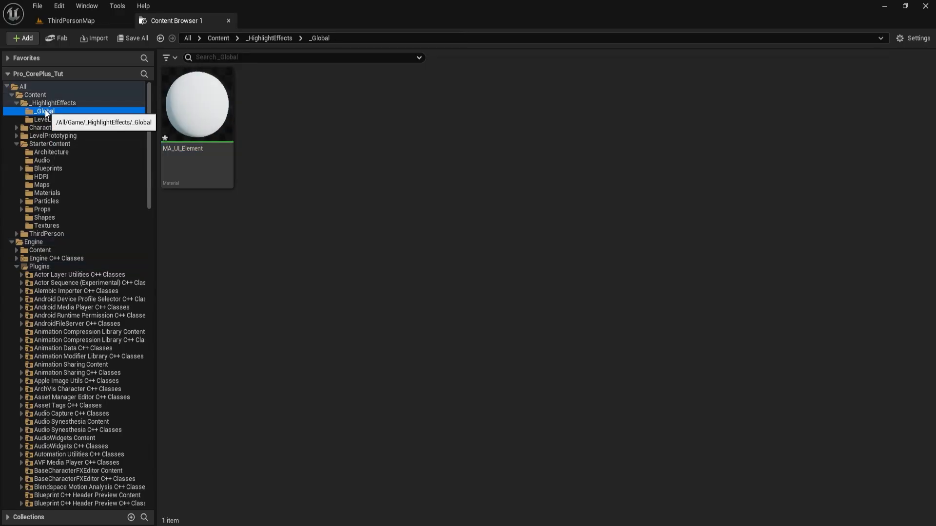
- Disconnect SimpleGrassWind from World Position Offset in the copied MA_UI_Element, then save and close the material
{"action": "double_click", "coordinate": [202, 106]}
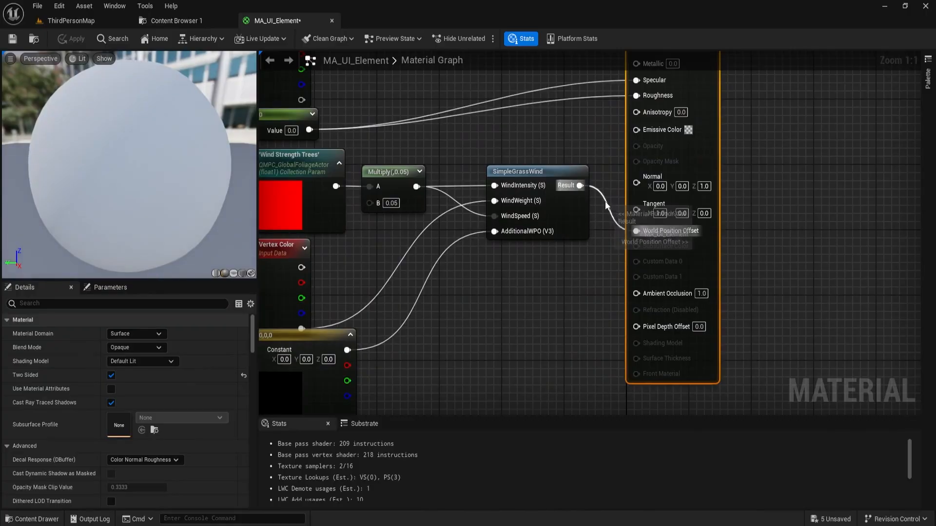
{"action": "left_click", "coordinate": [606, 205], "text": "alt"}
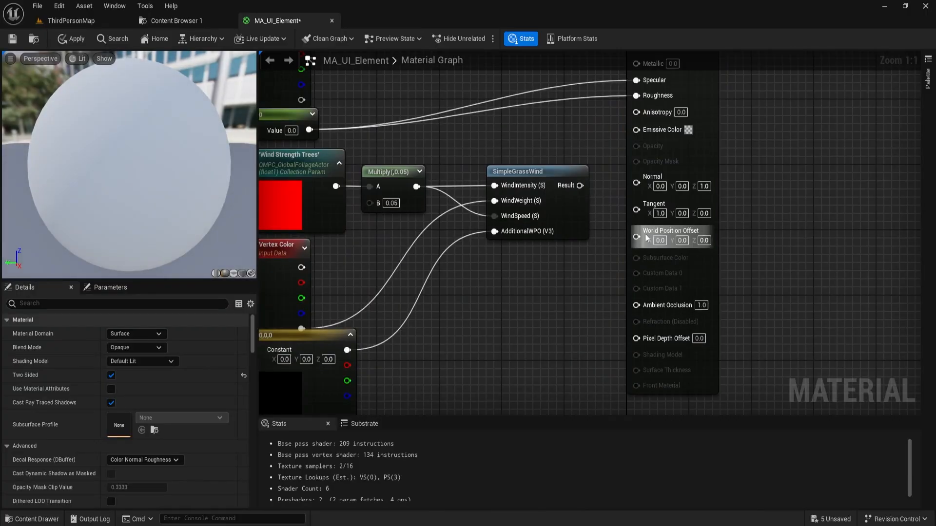
{"action": "left_click", "coordinate": [12, 38]}
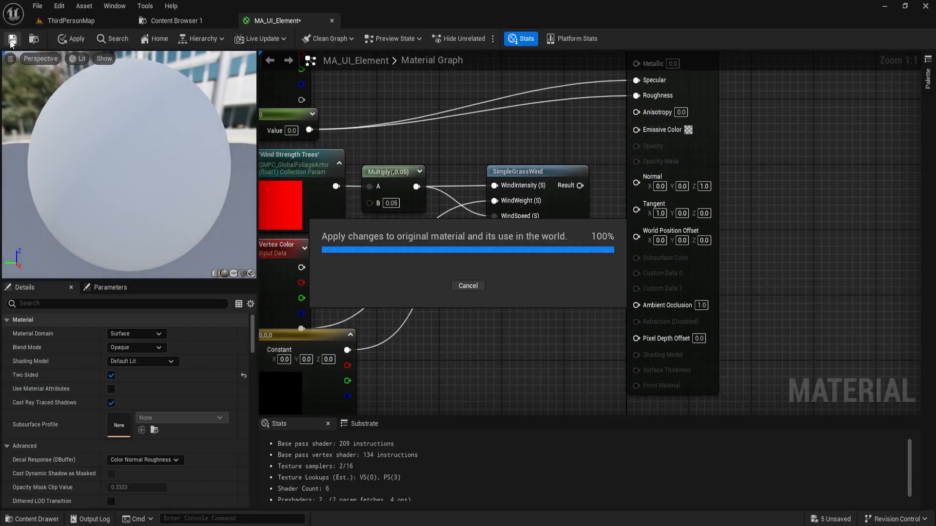
{"action": "left_click", "coordinate": [331, 21]}
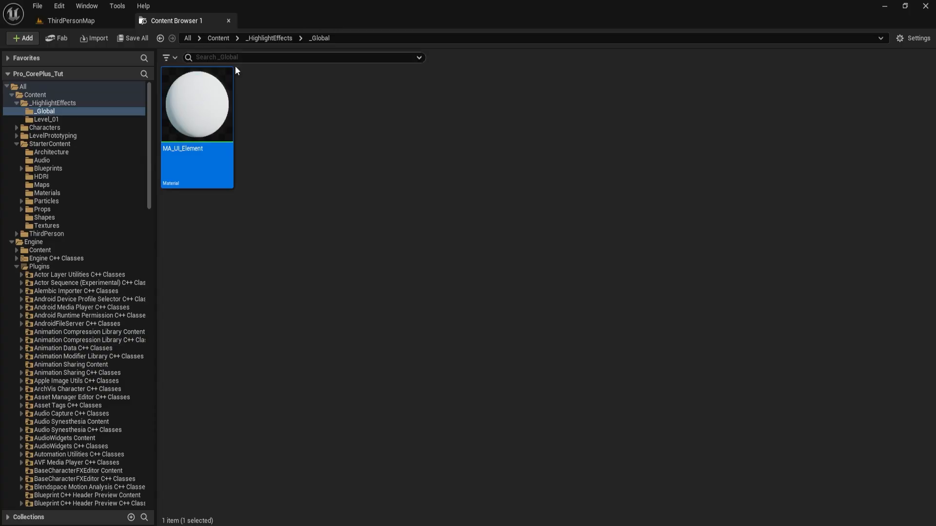
- Assign the copied MA_UI_Element to material Element 0 of Icon_Base in ThirdPersonMap and save the level
{"action": "left_click", "coordinate": [71, 20]}
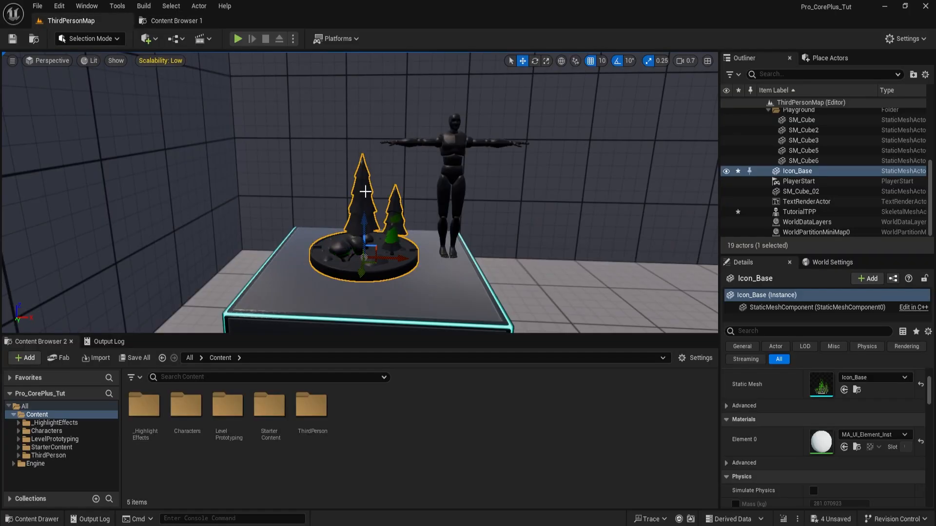
{"action": "left_click", "coordinate": [844, 447]}
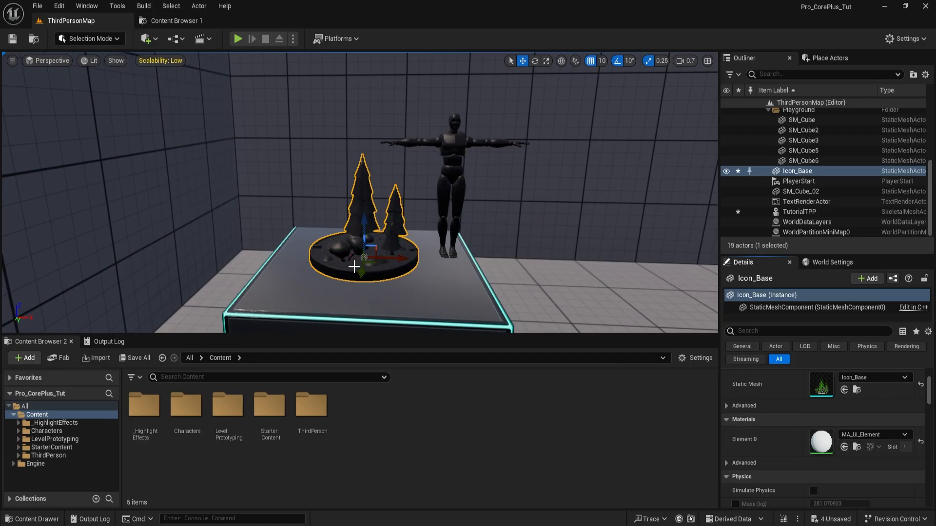
{"action": "left_click", "coordinate": [13, 39]}
- Open M_Highlight_Level_01 from the Level_01 folder and set its Blend Mode to Additive and Shading Model to Unlit
{"action": "left_click", "coordinate": [178, 21]}
{"action": "left_click", "coordinate": [282, 38]}
{"action": "double_click", "coordinate": [273, 143]}
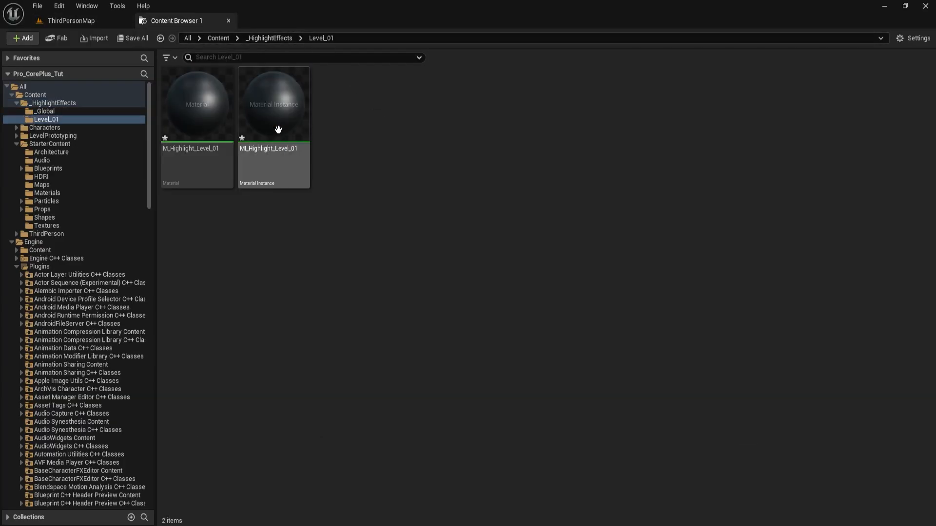
{"action": "double_click", "coordinate": [200, 117]}
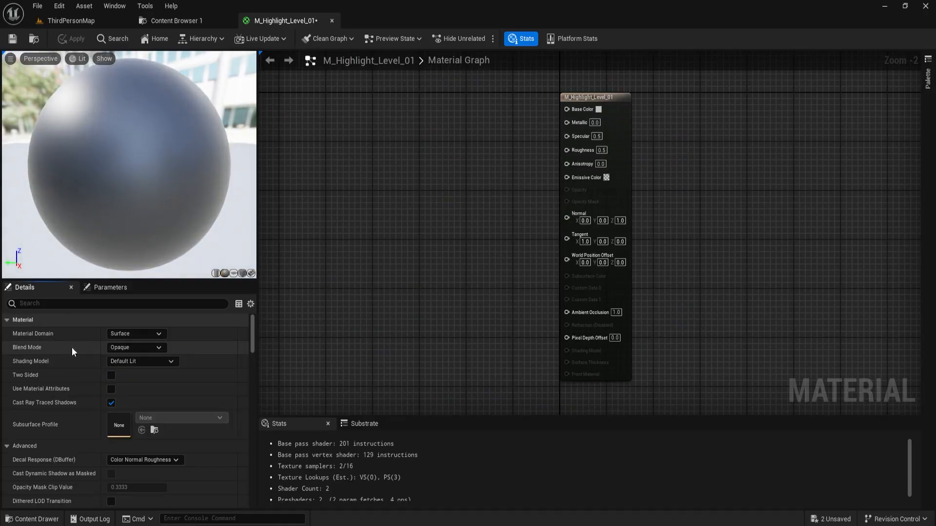
{"action": "left_click", "coordinate": [136, 347]}
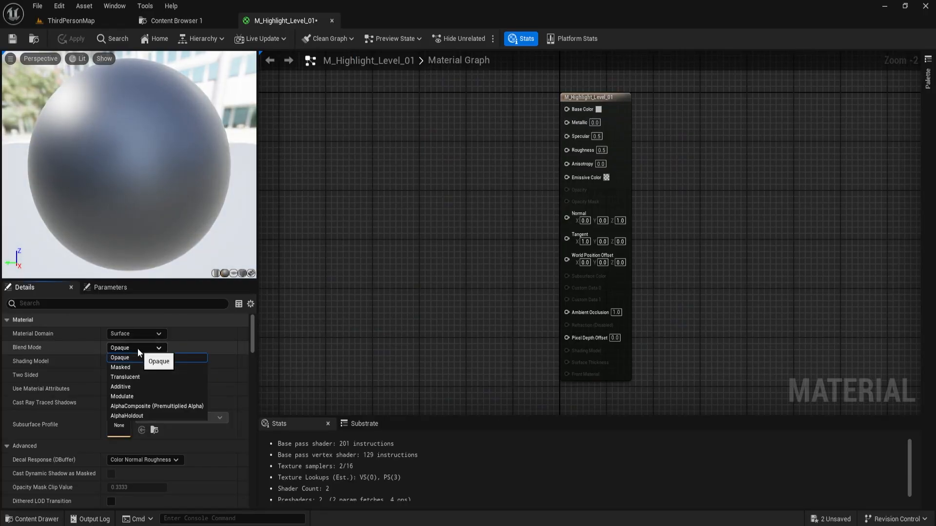
{"action": "left_click", "coordinate": [143, 388]}
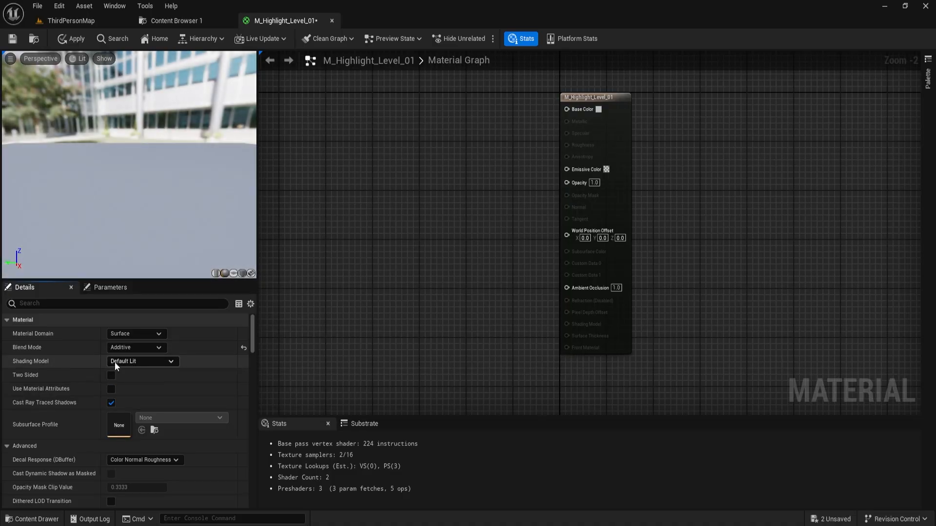
{"action": "left_click", "coordinate": [133, 362]}
{"action": "left_click", "coordinate": [130, 371]}
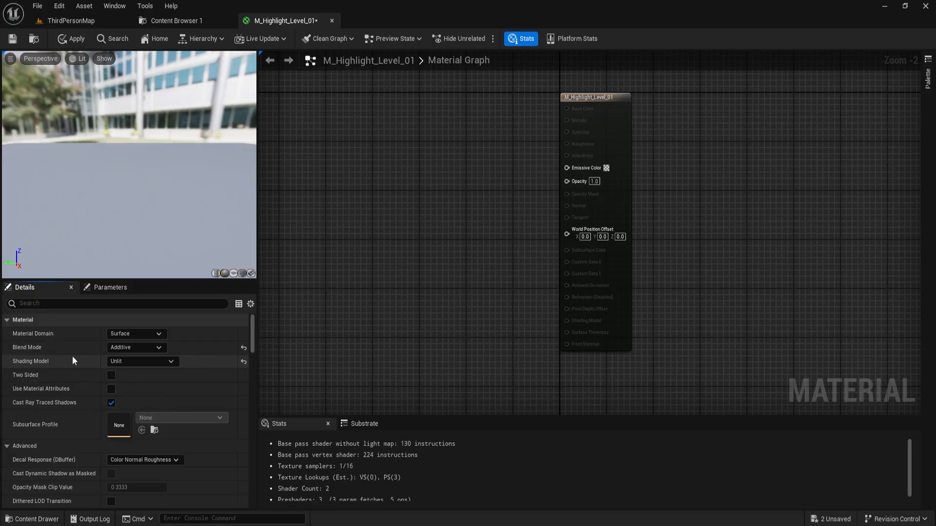
- Enable Two Sided and Wireframe on M_Highlight_Level_01 and save the material
{"action": "left_click", "coordinate": [111, 376]}
{"action": "scroll", "coordinate": [36, 376], "scroll_direction": "down", "scroll_amount": 1}
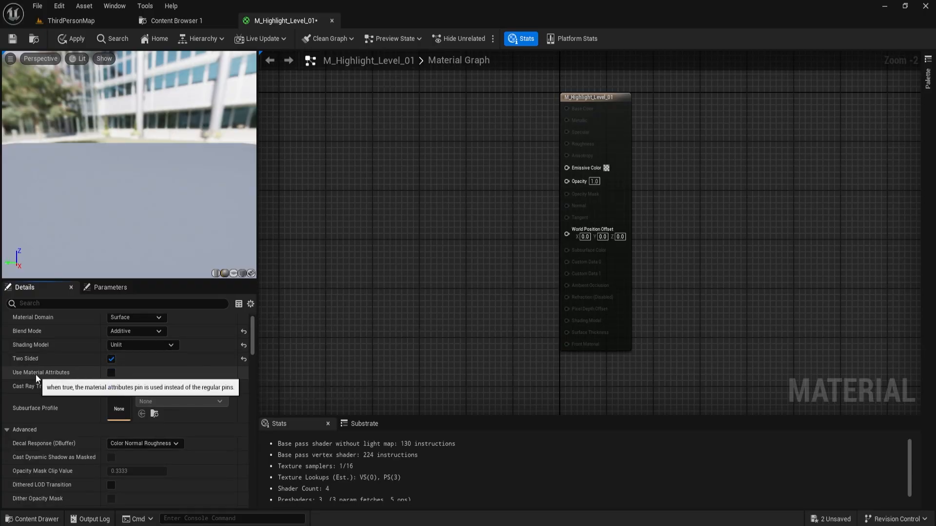
{"action": "scroll", "coordinate": [36, 374], "scroll_direction": "down", "scroll_amount": 2}
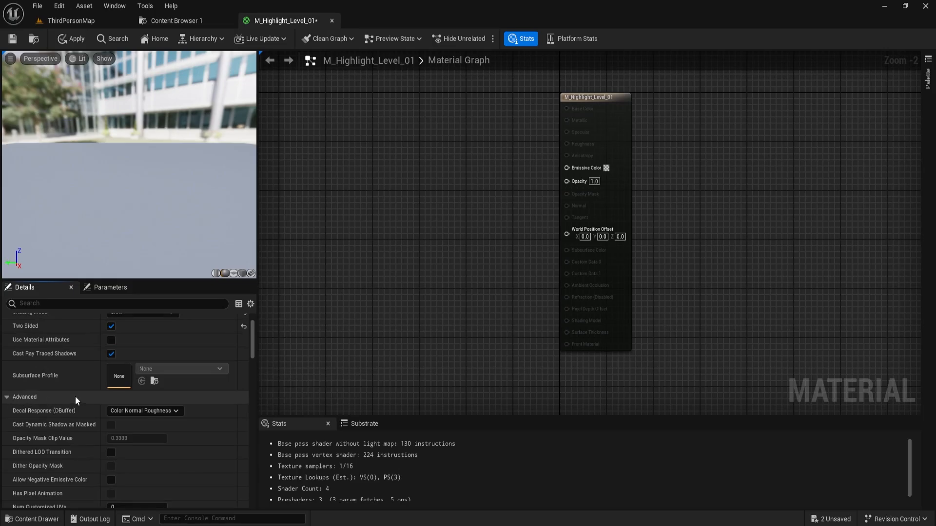
{"action": "scroll", "coordinate": [74, 398], "scroll_direction": "down", "scroll_amount": 10}
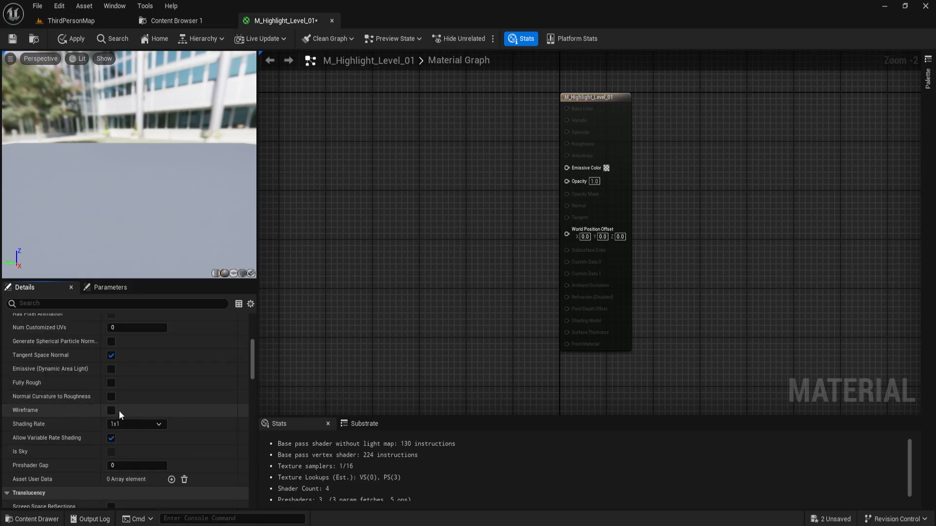
{"action": "left_click", "coordinate": [112, 410]}
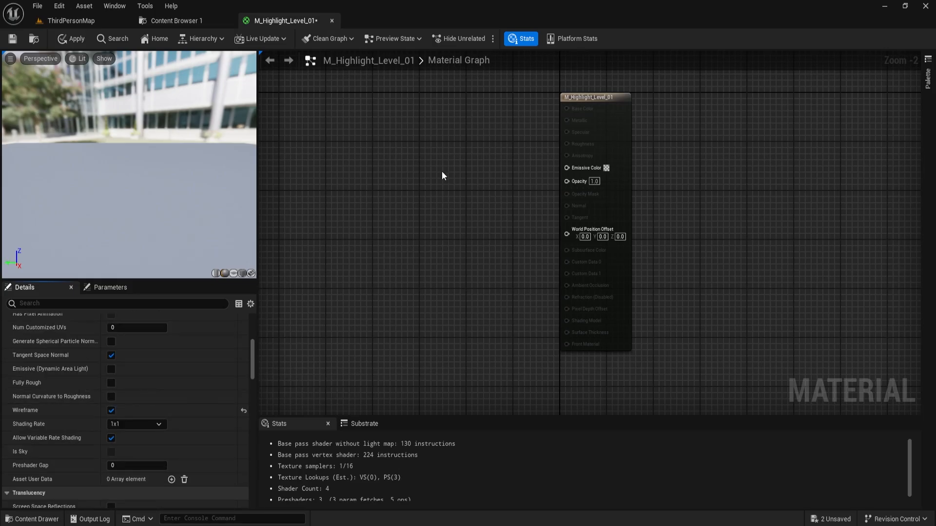
{"action": "left_click", "coordinate": [15, 39]}
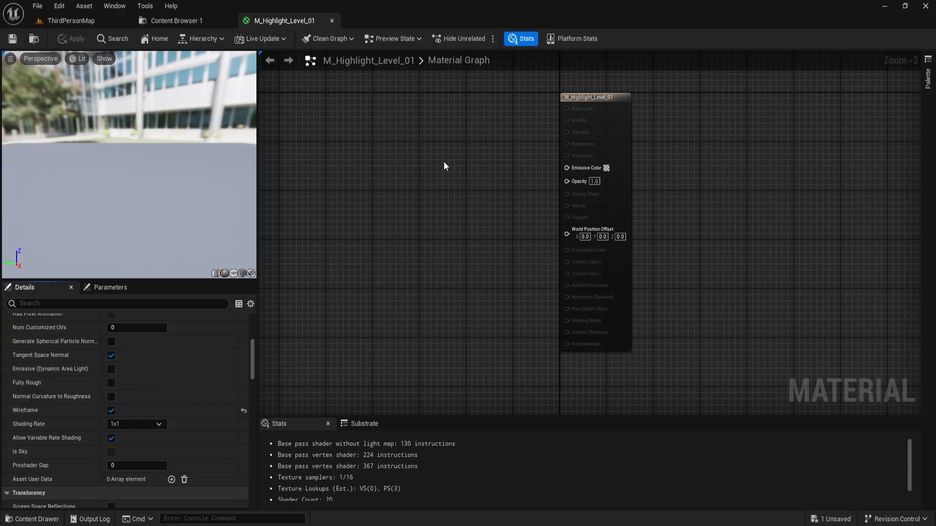
- Add a Constant3Vector node to the material graph and place it well clear of the material's result node
{"action": "right_click_drag", "start_coordinate": [449, 181], "coordinate": [438, 178]}
{"action": "scroll", "coordinate": [409, 151], "scroll_direction": "up", "scroll_amount": 1}
{"action": "right_click", "coordinate": [408, 150]}
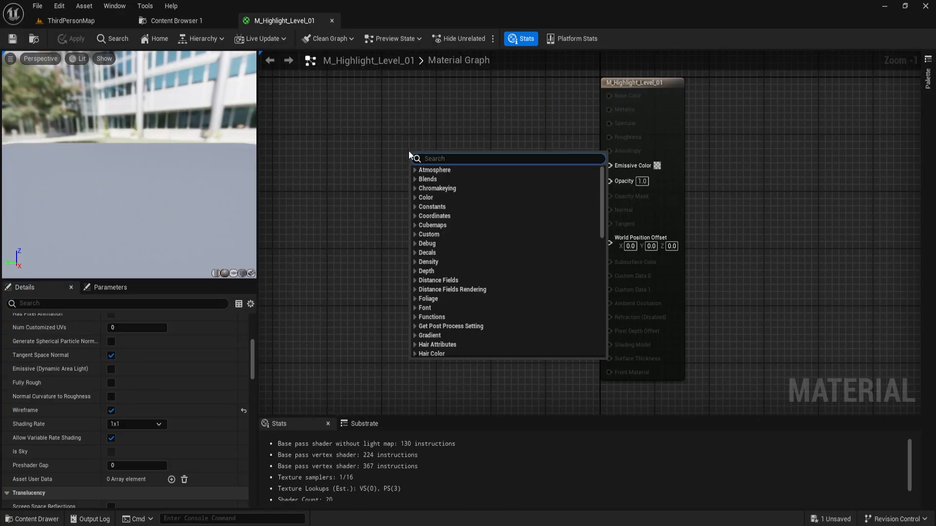
{"action": "type", "text": "ve"}
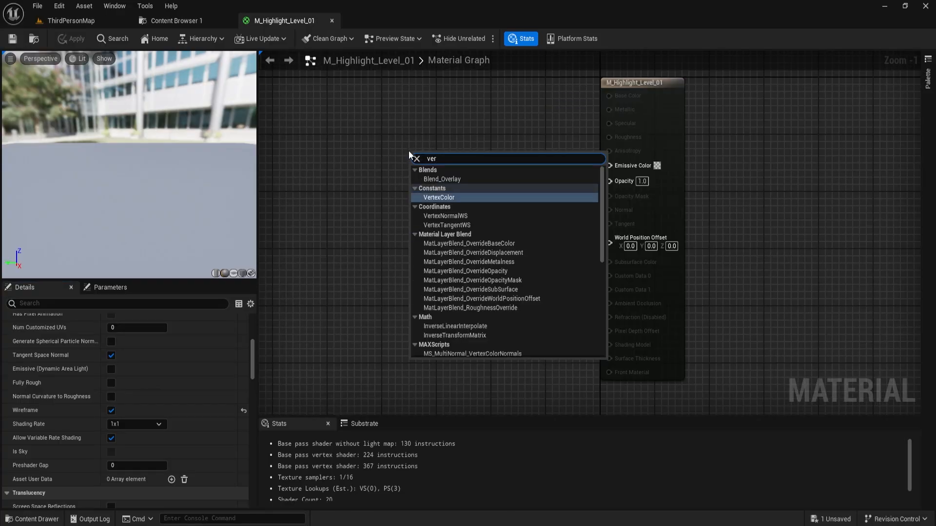
{"action": "type", "text": "ctor 3"}
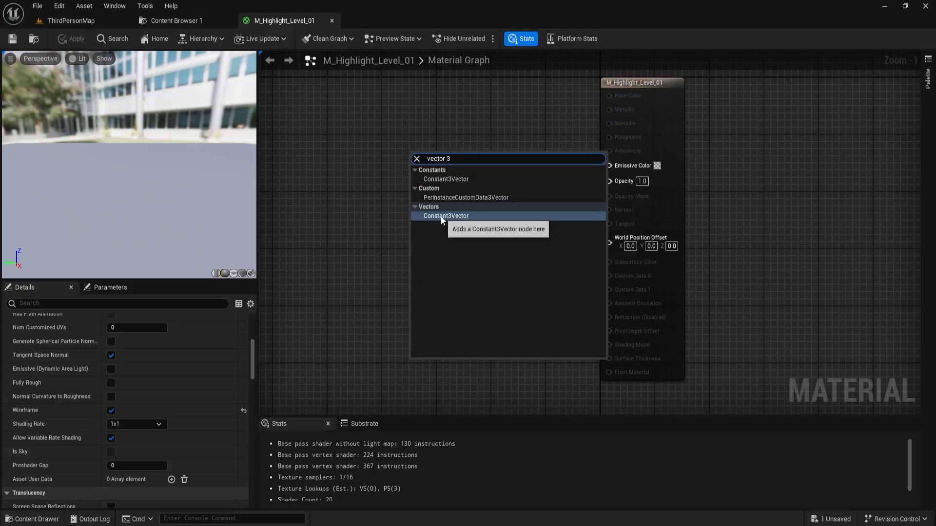
{"action": "left_click", "coordinate": [443, 216]}
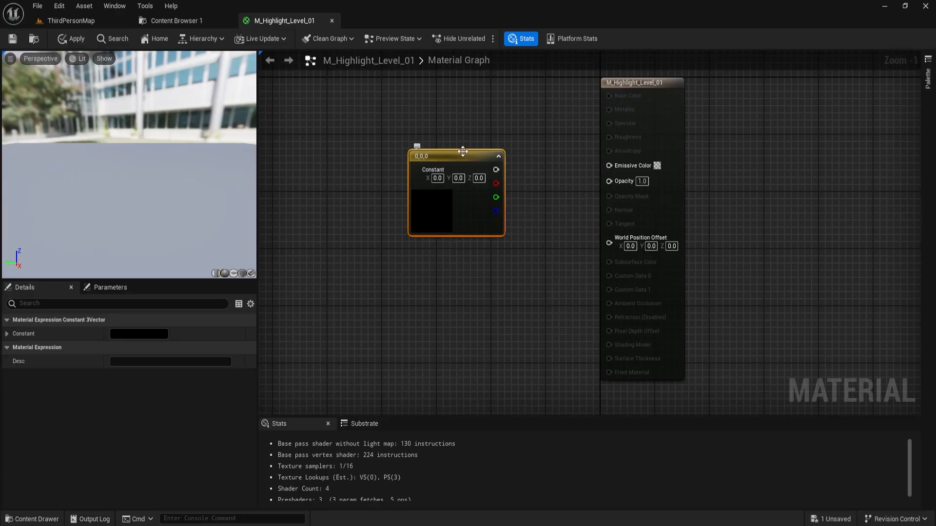
{"action": "left_click_drag", "start_coordinate": [460, 156], "coordinate": [434, 118]}
{"action": "left_click", "coordinate": [436, 217]}
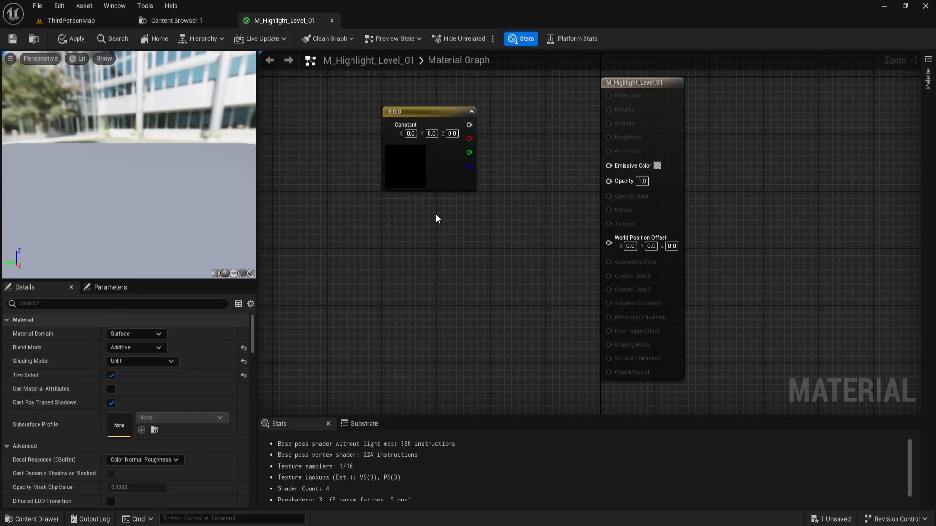
{"action": "key", "text": "3"}
{"action": "left_click", "coordinate": [399, 215]}
{"action": "key", "text": "Delete"}
- Convert the Constant3Vector node to a parameter named Color
{"action": "left_click", "coordinate": [428, 114]}
{"action": "right_click", "coordinate": [429, 114]}
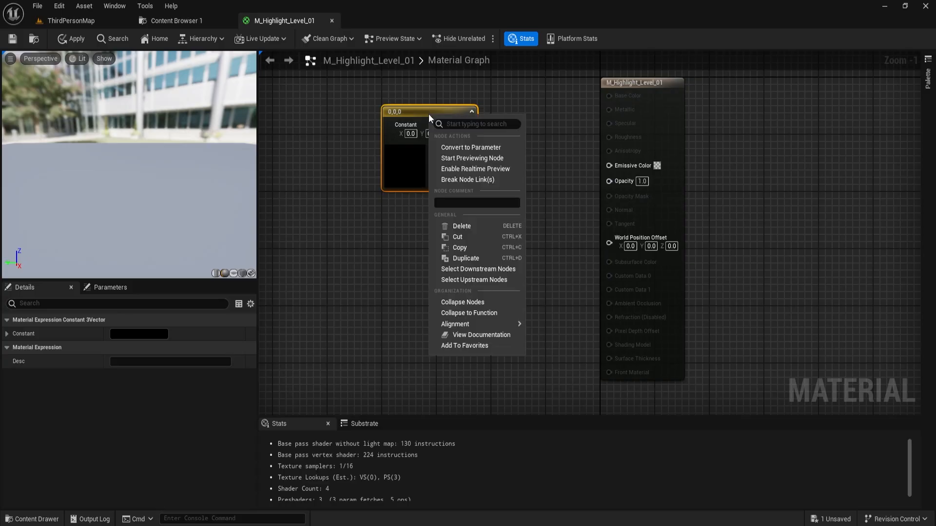
{"action": "left_click", "coordinate": [451, 152]}
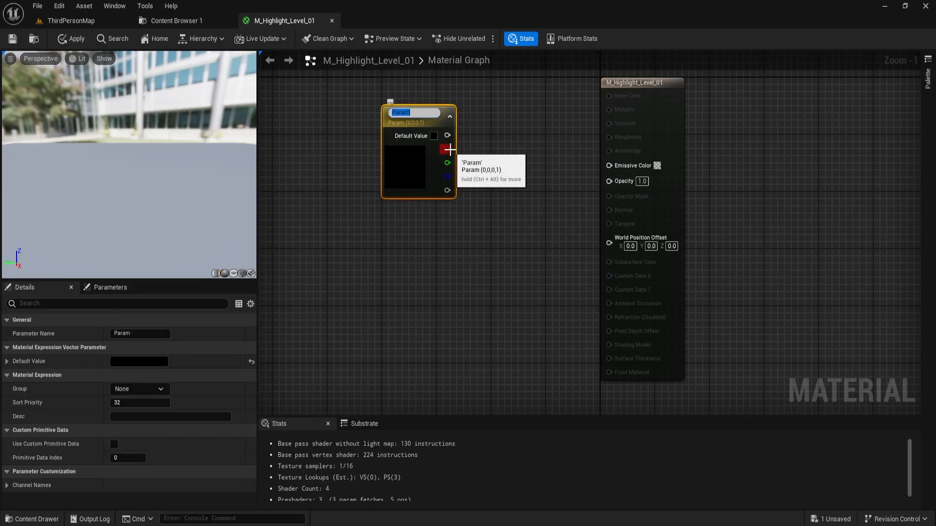
{"action": "key", "text": "BackSpace"}
{"action": "type", "text": "Color"}
{"action": "key", "text": "Return"}
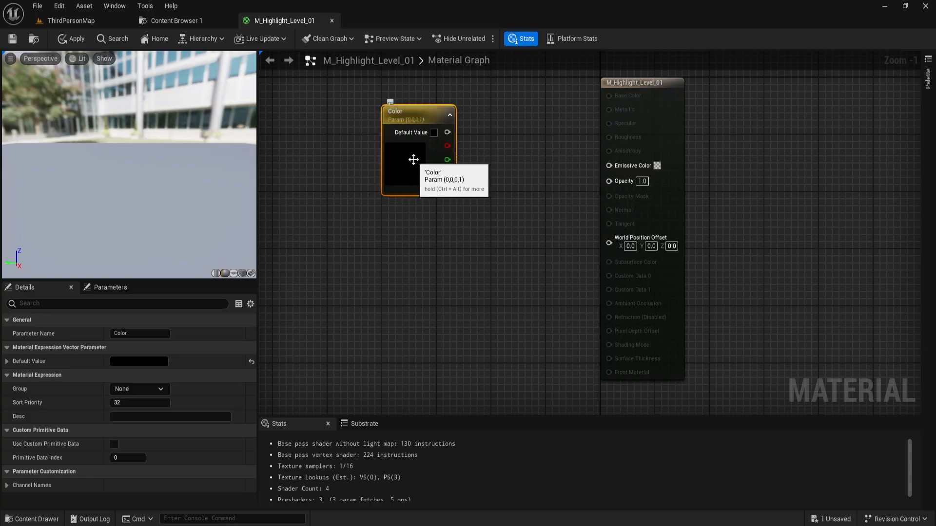
- Set the Color parameter's default value to cyan with green and blue at 1
{"action": "double_click", "coordinate": [414, 160]}
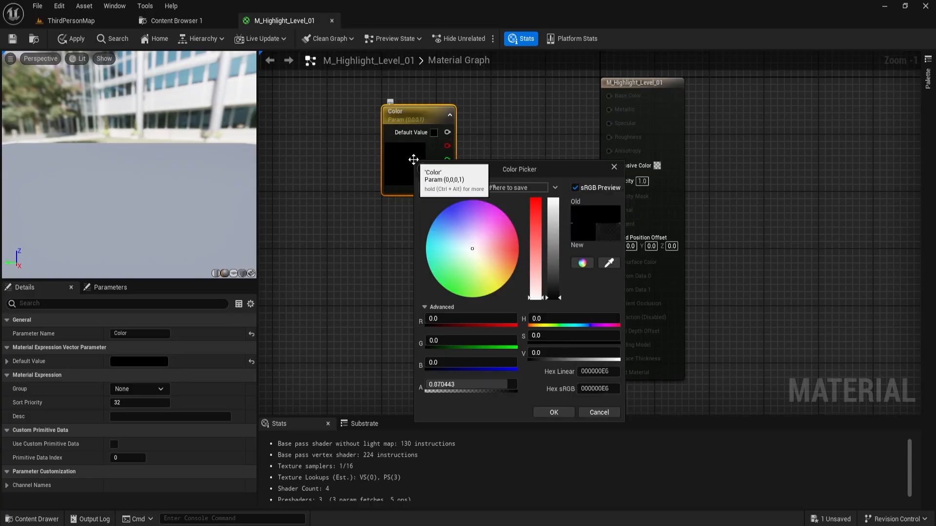
{"action": "left_click", "coordinate": [448, 342]}
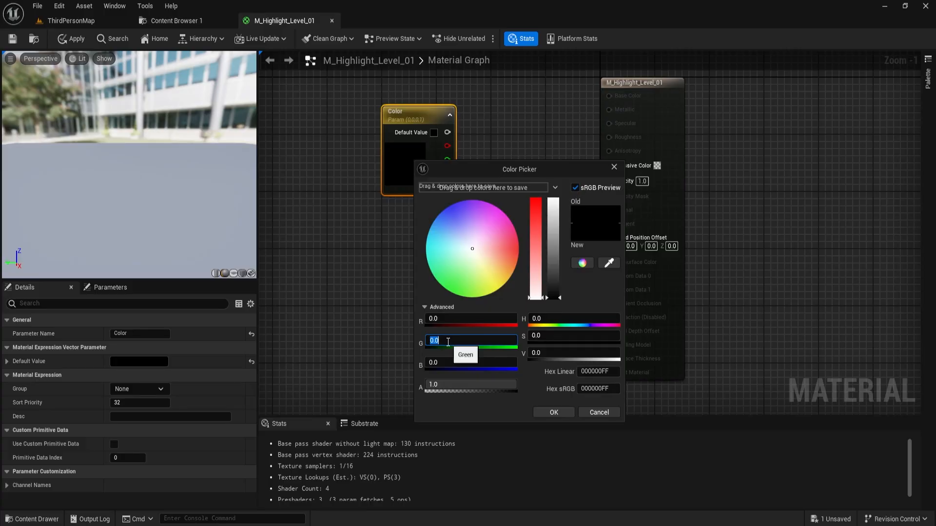
{"action": "type", "text": "1"}
{"action": "key", "text": "Tab"}
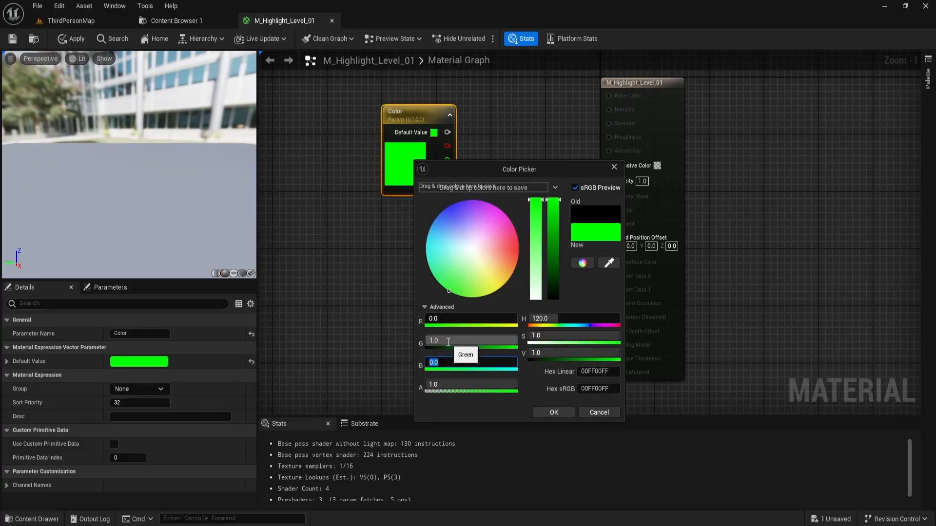
{"action": "type", "text": "1"}
{"action": "key", "text": "Return"}
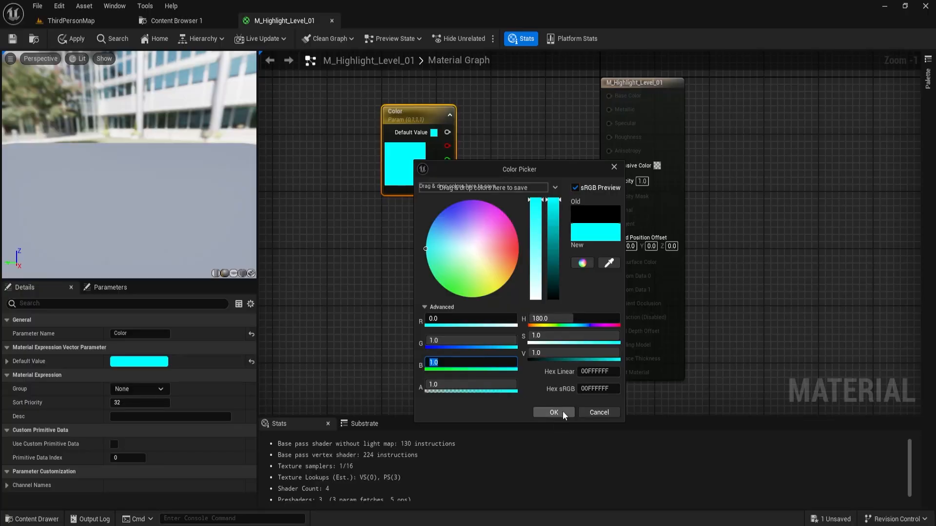
{"action": "left_click", "coordinate": [553, 412]}
{"action": "left_click", "coordinate": [437, 238]}
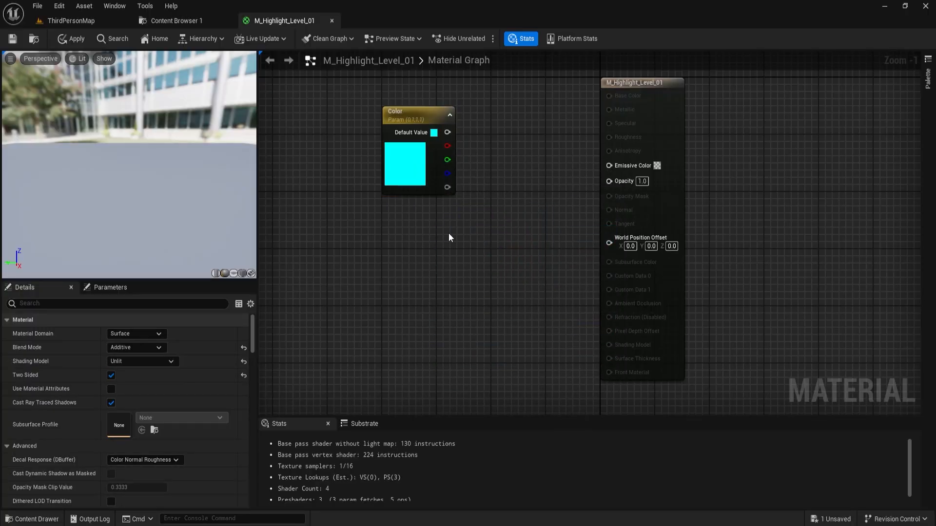
- Add a ScalarParameter node below the Color node, leaving its default name
{"action": "right_click", "coordinate": [390, 211]}
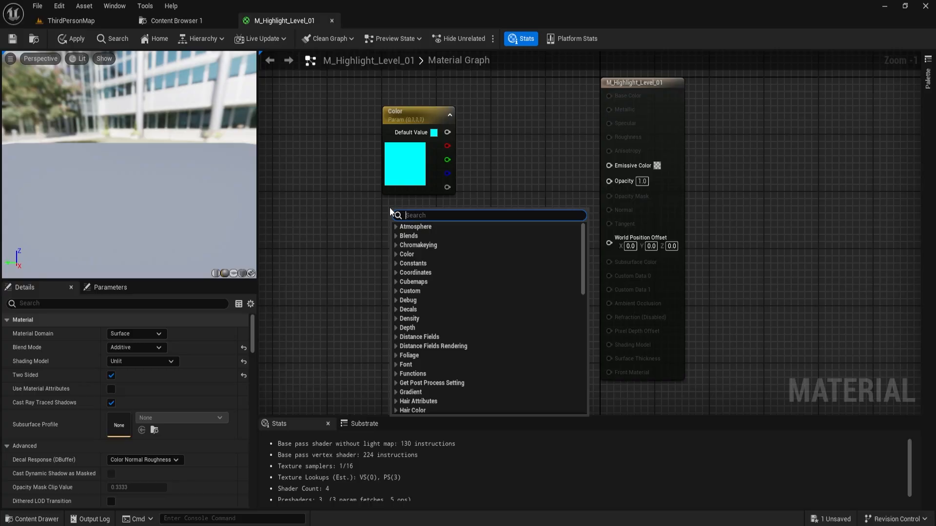
{"action": "type", "text": "scala"}
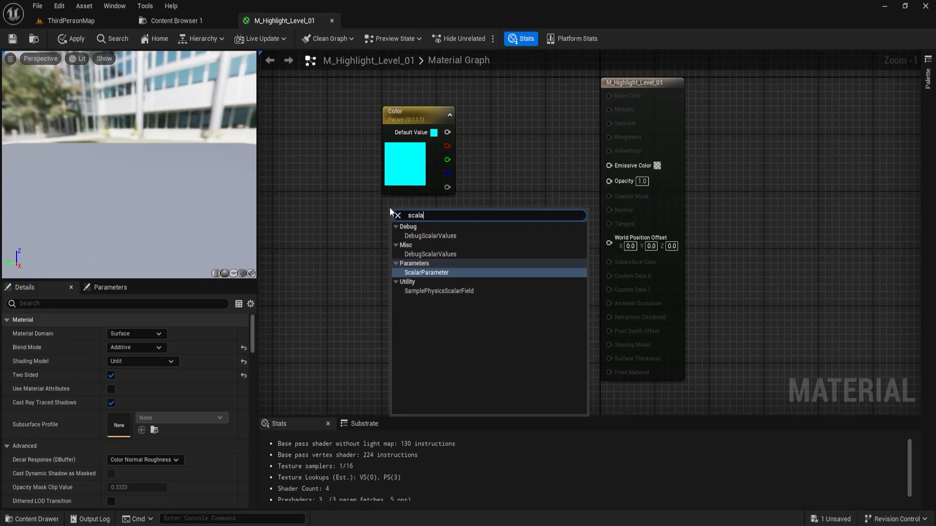
{"action": "left_click", "coordinate": [416, 272]}
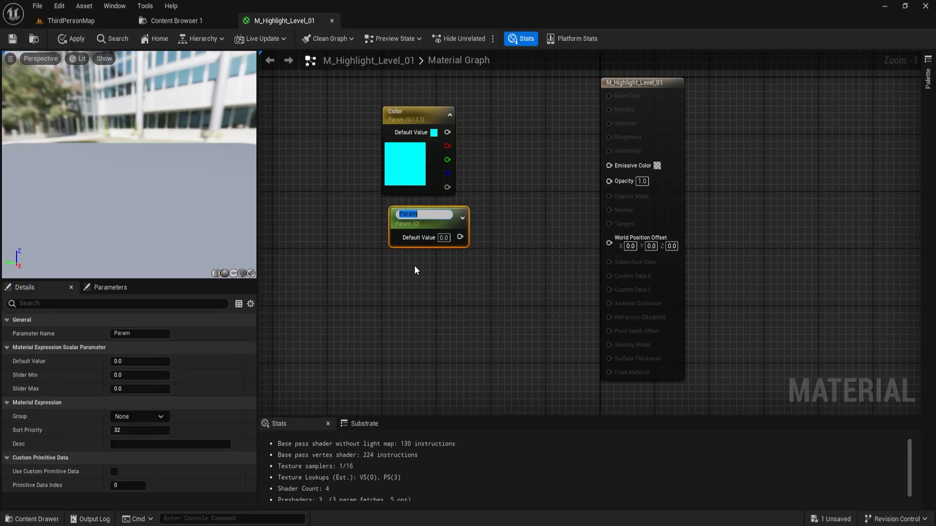
{"action": "left_click", "coordinate": [414, 266]}
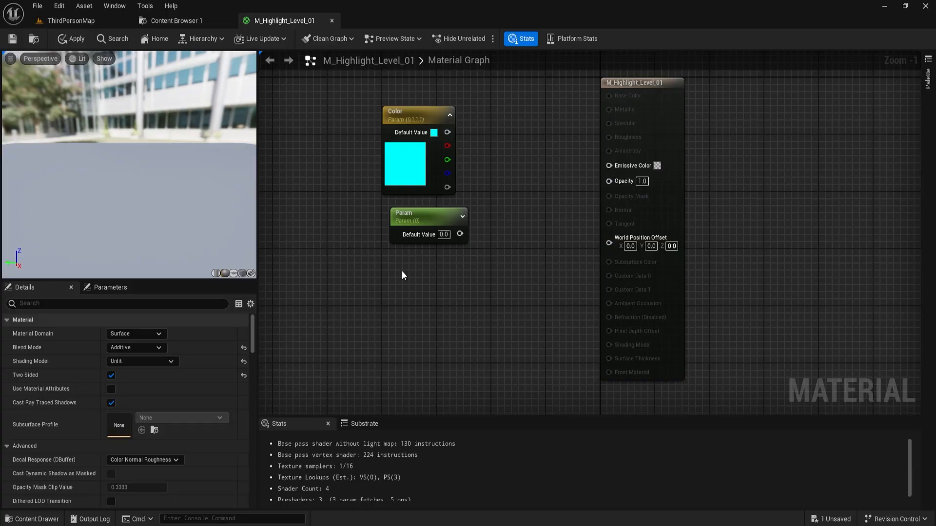
- Add a scalar parameter named Intensity to the material graph
{"action": "left_click", "coordinate": [402, 270]}
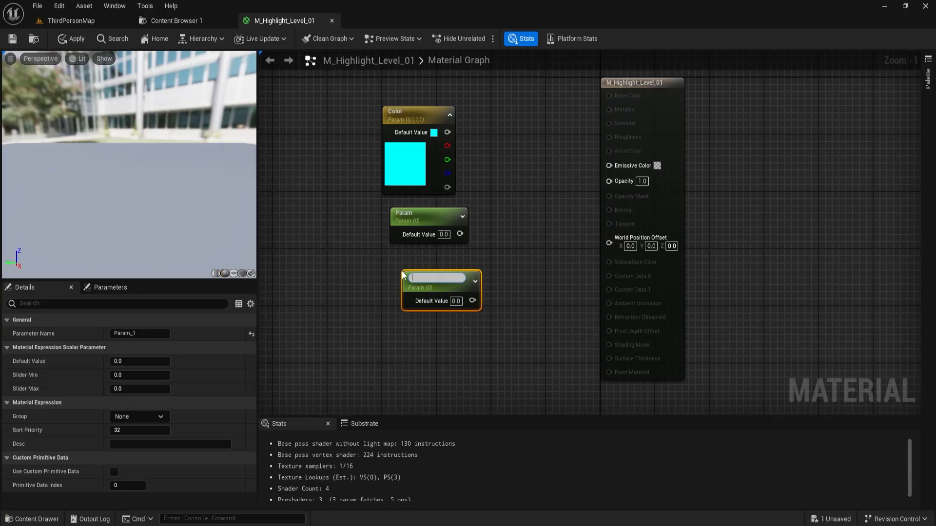
{"action": "type", "text": "Intensity"}
{"action": "key", "text": "Return"}
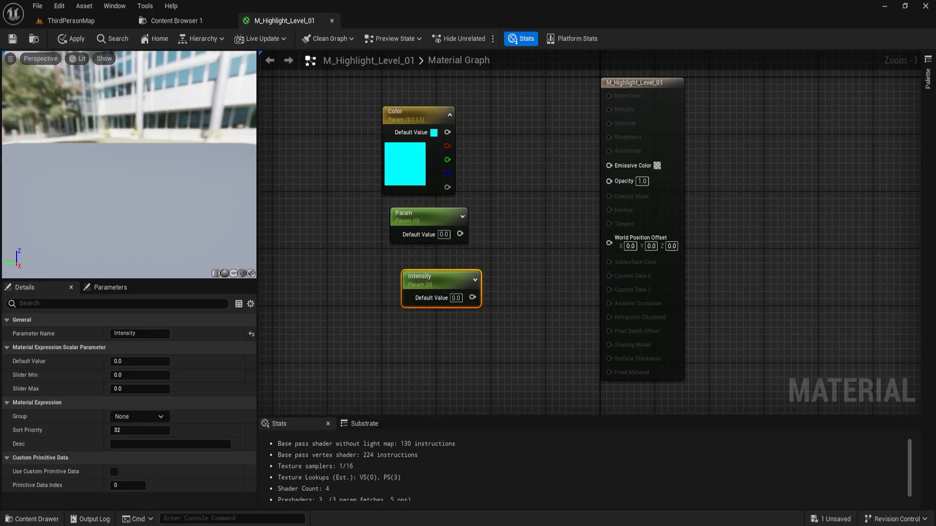
{"action": "left_click", "coordinate": [514, 249]}
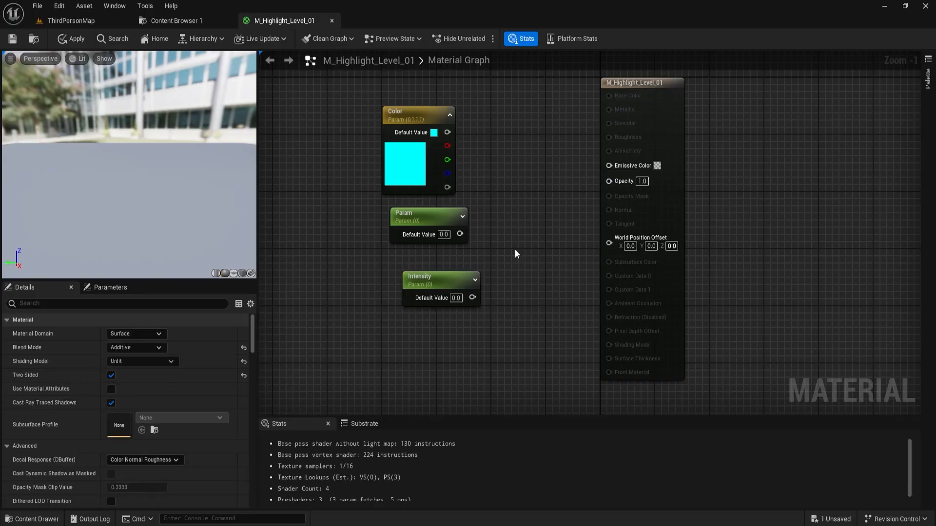
- Delete the spare Param node and place the Intensity node directly below the Color node
{"action": "left_click", "coordinate": [423, 215]}
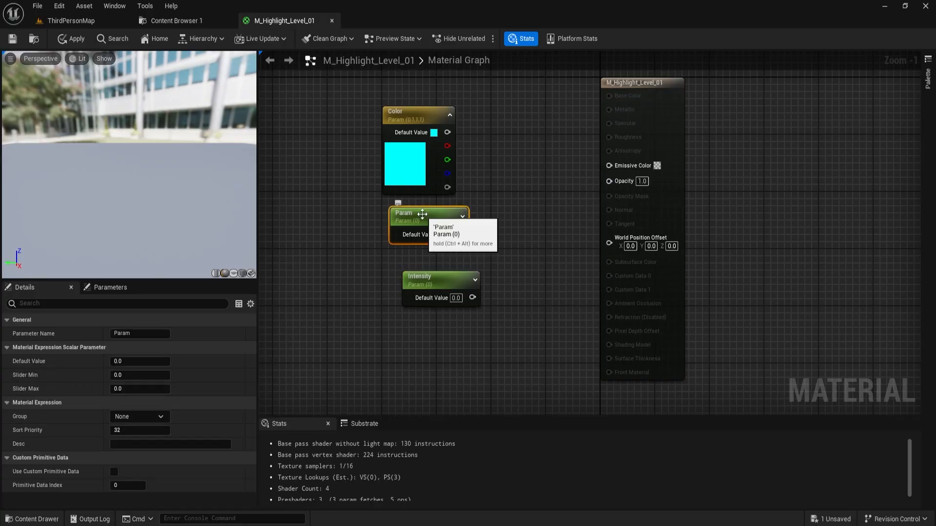
{"action": "key", "text": "Delete"}
{"action": "left_click_drag", "start_coordinate": [439, 282], "coordinate": [419, 224]}
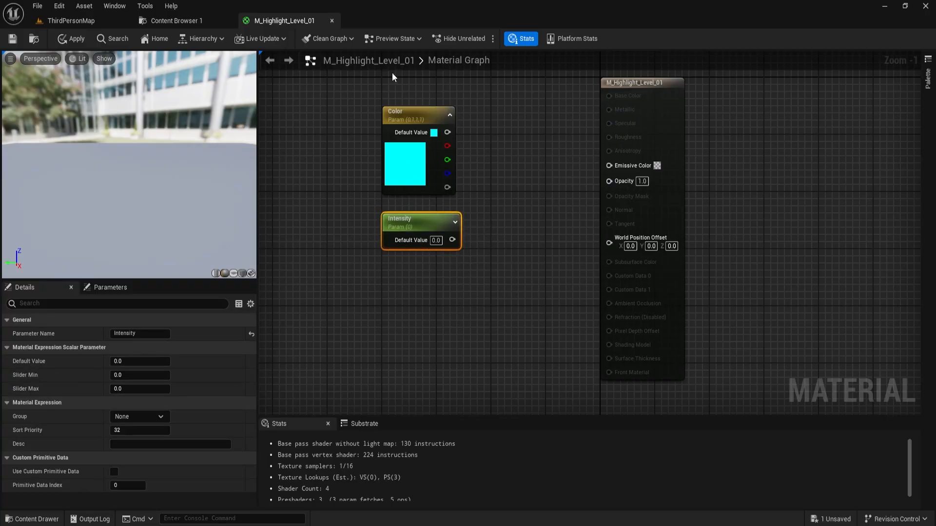
- Assign both the Color and Intensity parameters to a parameter group named Default
{"action": "left_click", "coordinate": [407, 113]}
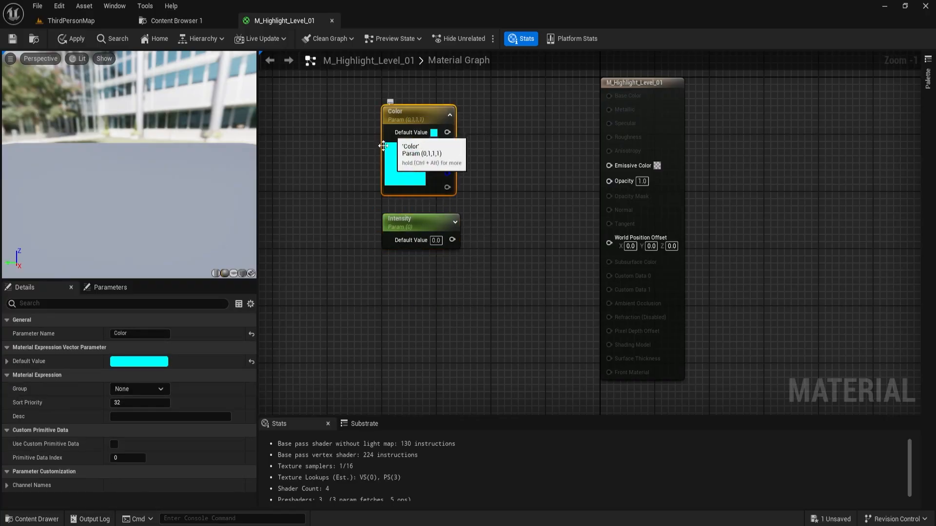
{"action": "left_click", "coordinate": [147, 386]}
{"action": "type", "text": "Default"}
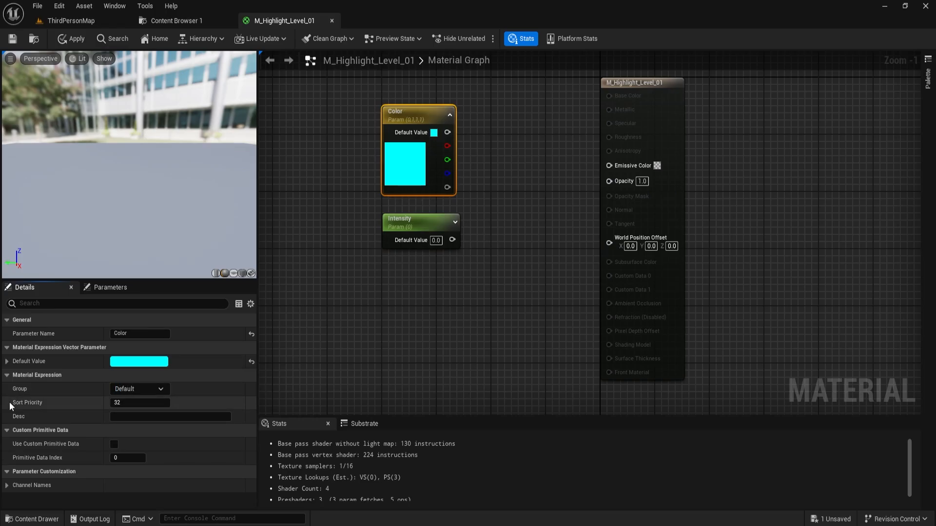
{"action": "left_click", "coordinate": [413, 221]}
{"action": "left_click", "coordinate": [161, 416]}
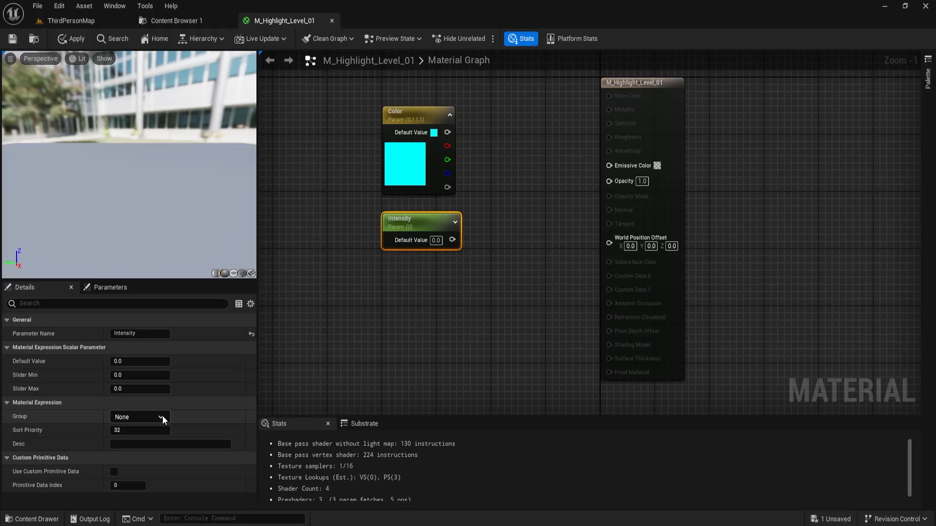
{"action": "left_click", "coordinate": [126, 427]}
{"action": "left_click", "coordinate": [407, 298]}
{"action": "right_click_drag", "start_coordinate": [482, 237], "coordinate": [431, 260]}
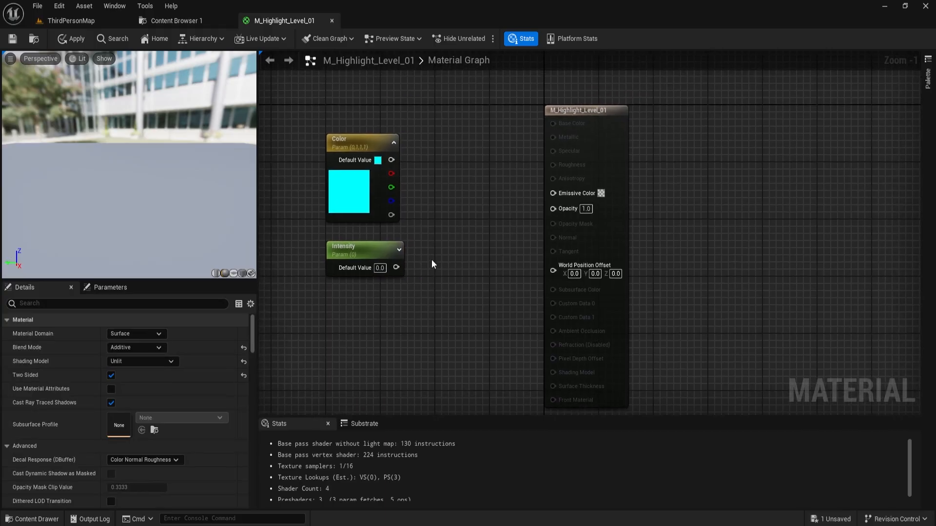
{"action": "right_click", "coordinate": [444, 175]}
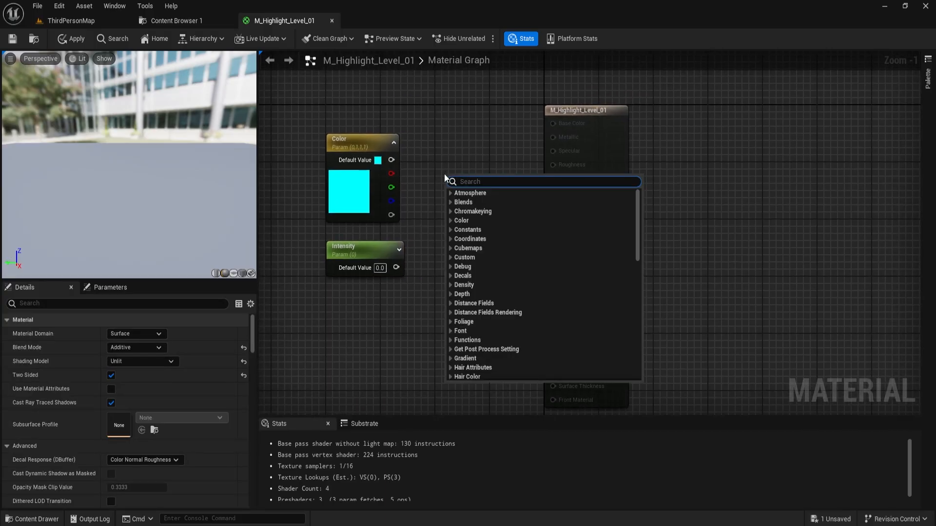
{"action": "type", "text": "multi"}
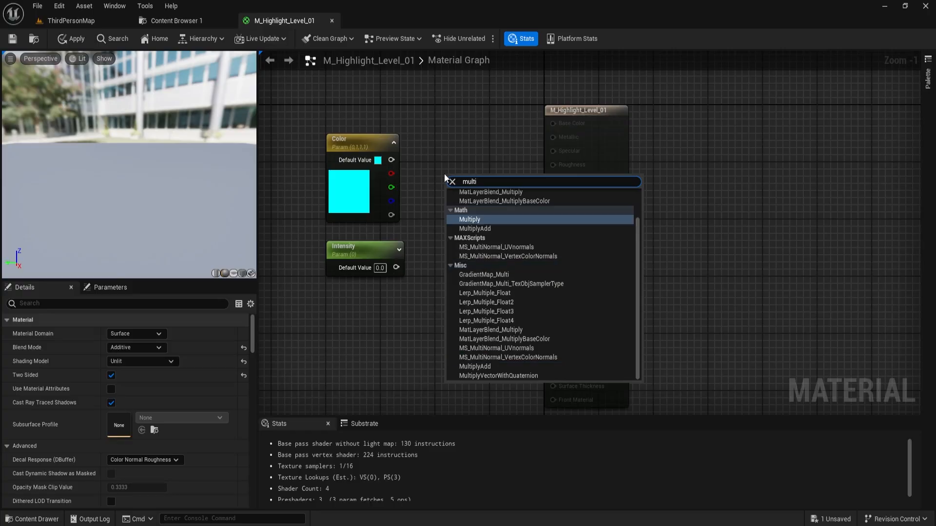
{"action": "left_click", "coordinate": [435, 150]}
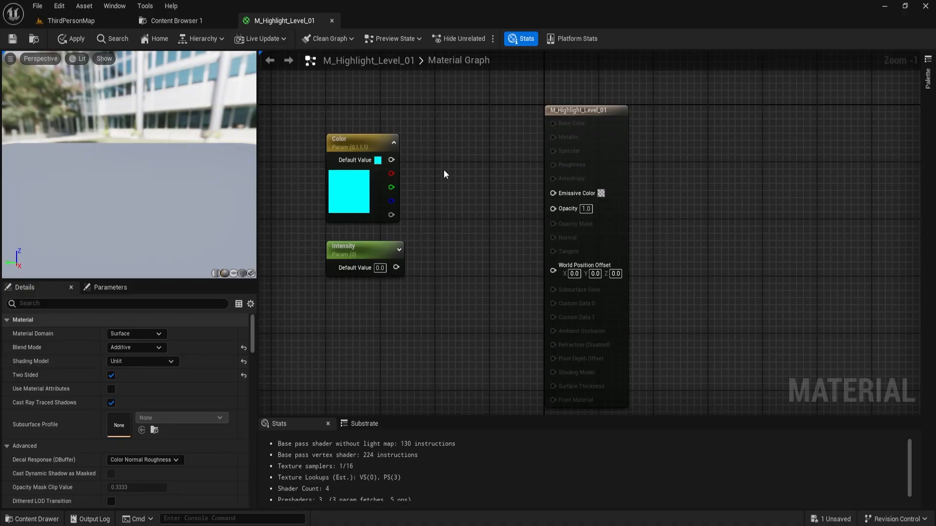
- Add a Multiply node combining Color as A and Intensity as B, connect it to Emissive Color, and save the material
{"action": "left_click", "coordinate": [446, 171]}
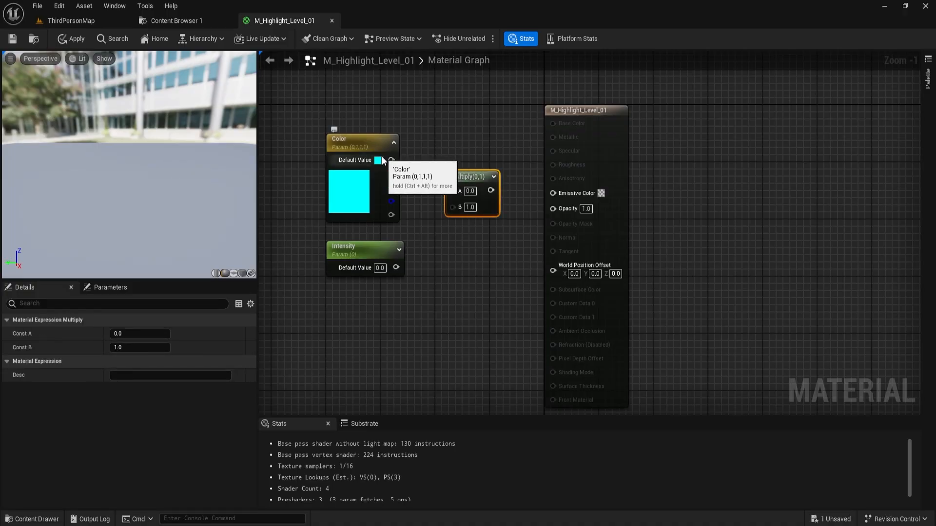
{"action": "left_click", "coordinate": [347, 139]}
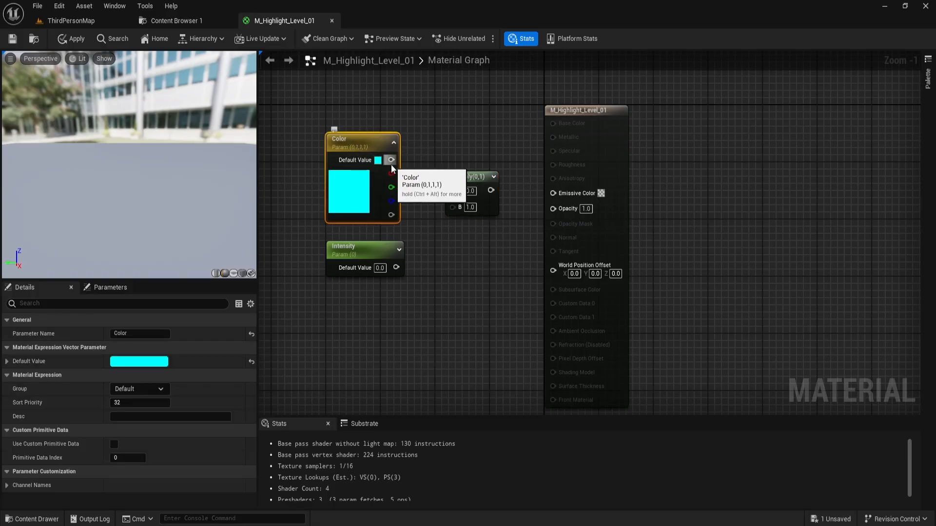
{"action": "left_click_drag", "start_coordinate": [391, 159], "coordinate": [457, 191]}
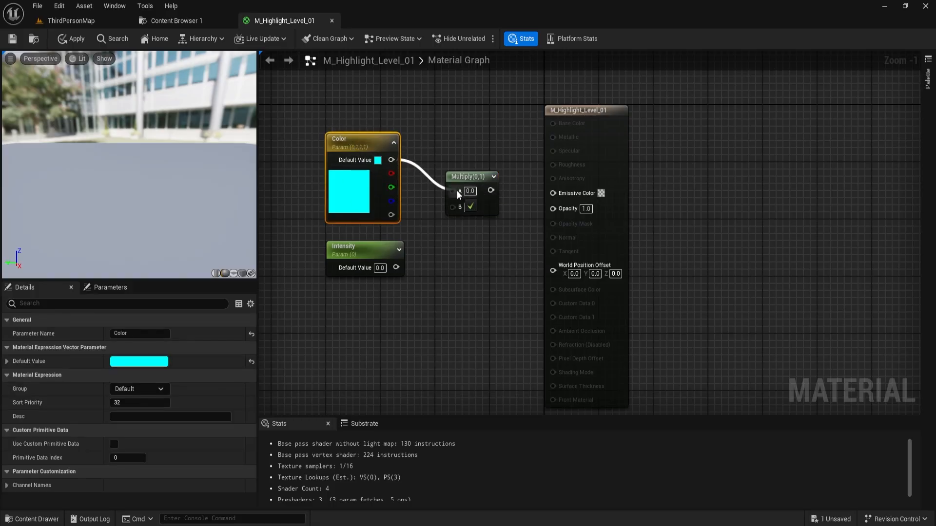
{"action": "left_click", "coordinate": [373, 249]}
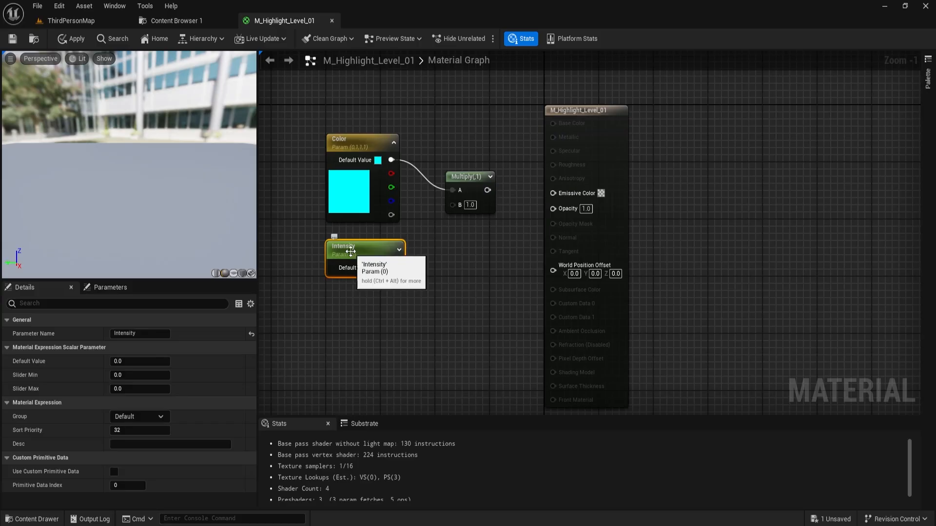
{"action": "left_click_drag", "start_coordinate": [395, 267], "coordinate": [567, 195]}
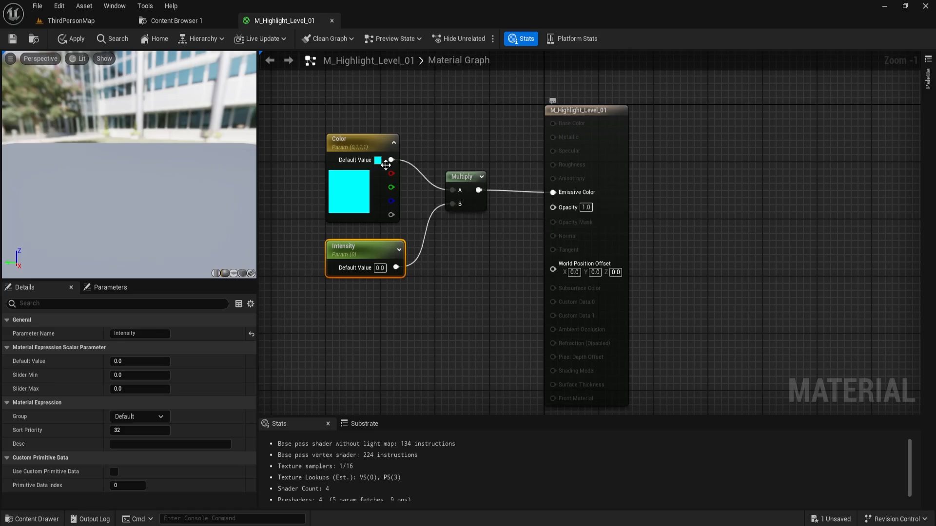
{"action": "left_click", "coordinate": [13, 43]}
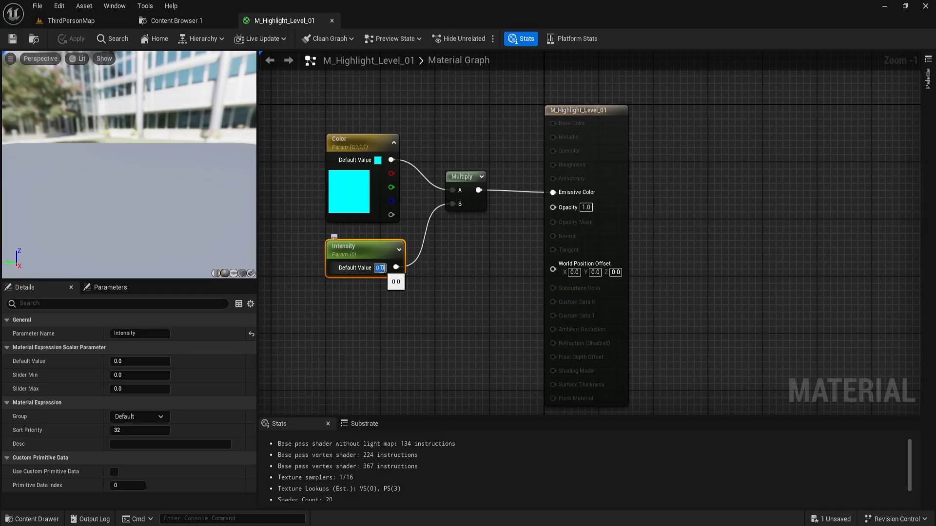
- Set the Intensity parameter's default value to 1 and save the material
{"action": "type", "text": "1"}
{"action": "key", "text": "Return"}
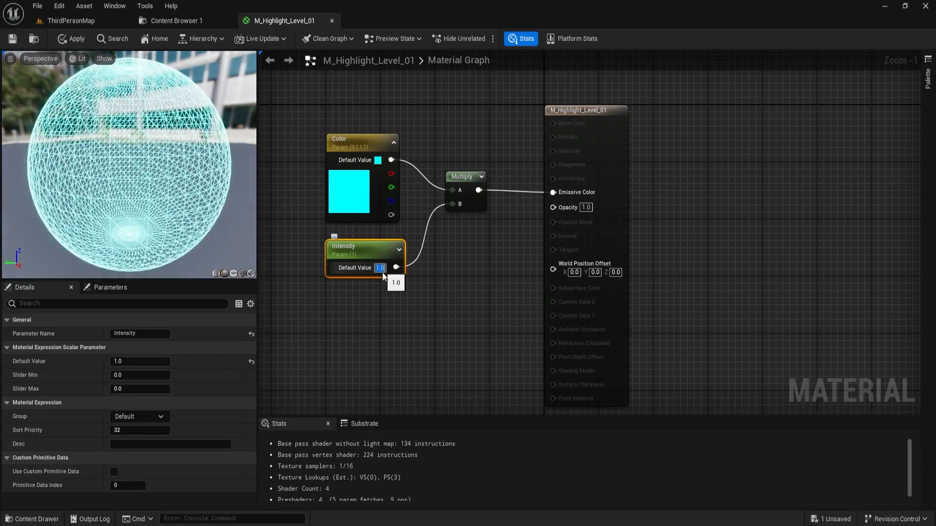
{"action": "left_click", "coordinate": [404, 307]}
{"action": "right_click_drag", "start_coordinate": [399, 308], "coordinate": [449, 307]}
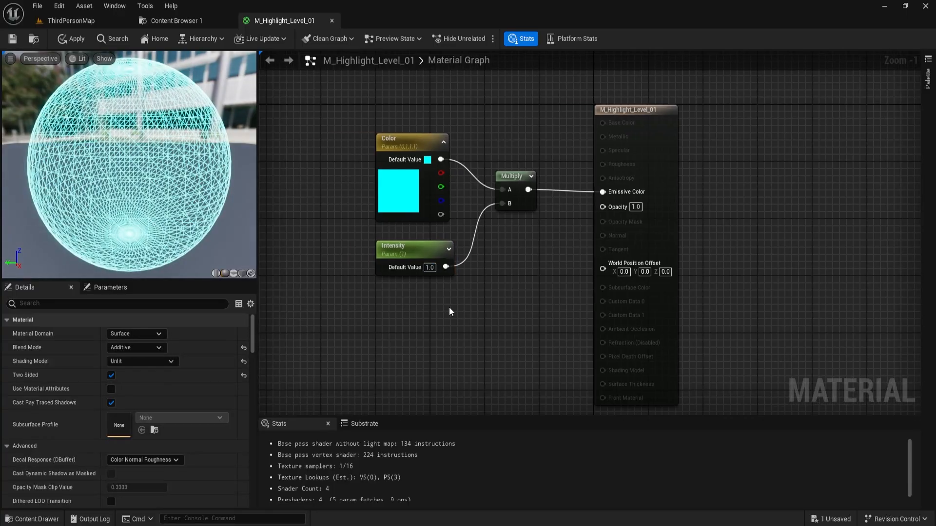
{"action": "left_click", "coordinate": [11, 40]}
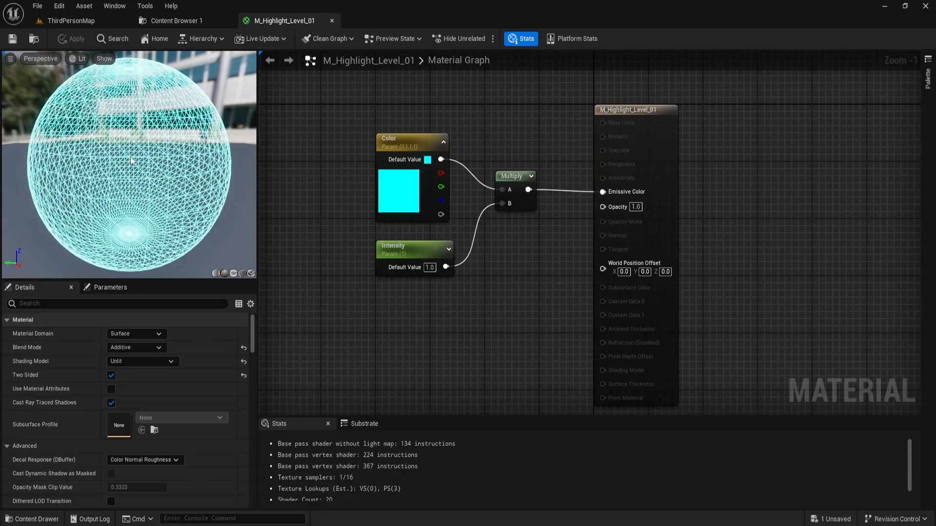
{"action": "right_click", "coordinate": [460, 297]}
{"action": "type", "text": "s"}
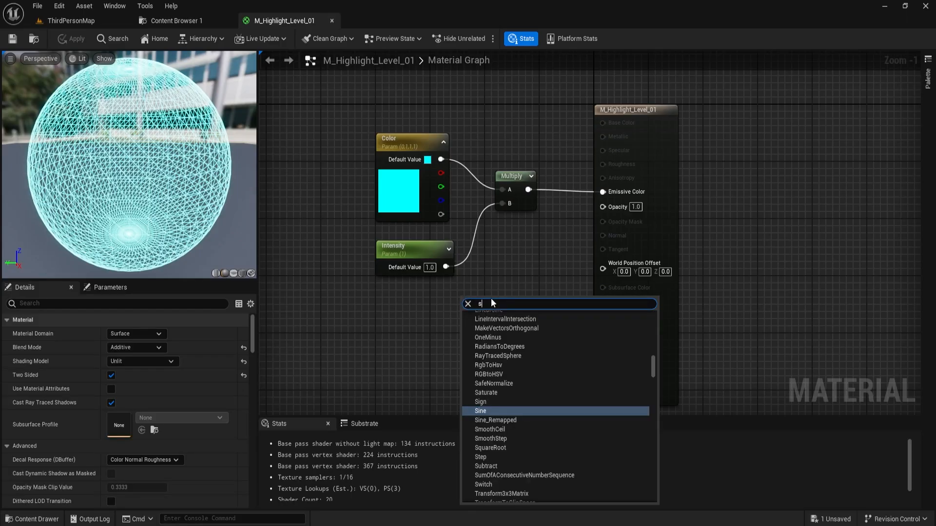
{"action": "type", "text": "cal"}
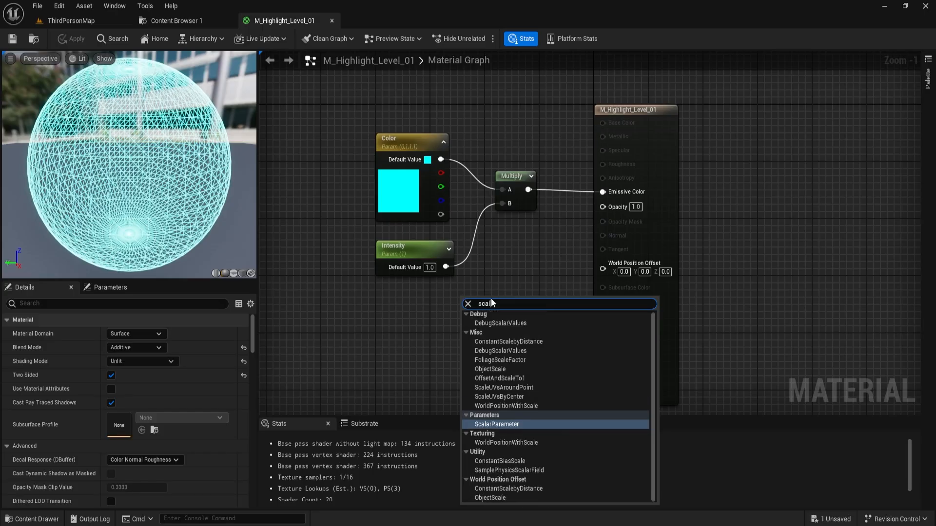
{"action": "left_click", "coordinate": [429, 311]}
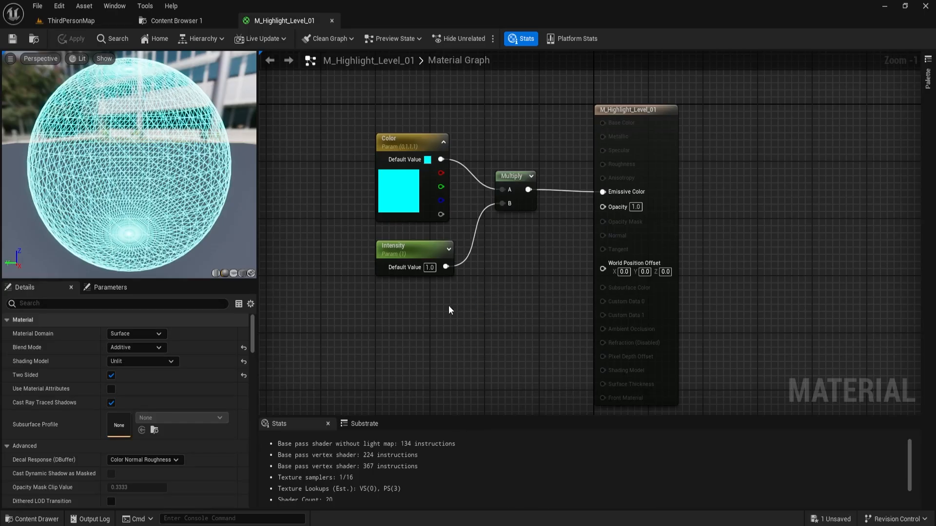
- Add a scalar parameter named Opacity below the Intensity node
{"action": "left_click", "coordinate": [422, 310]}
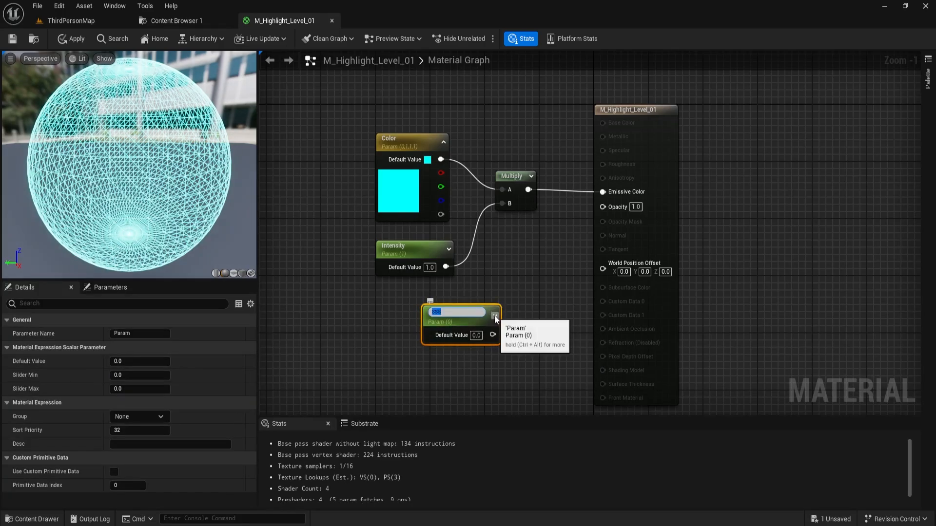
{"action": "type", "text": "Opacity"}
{"action": "key", "text": "Return"}
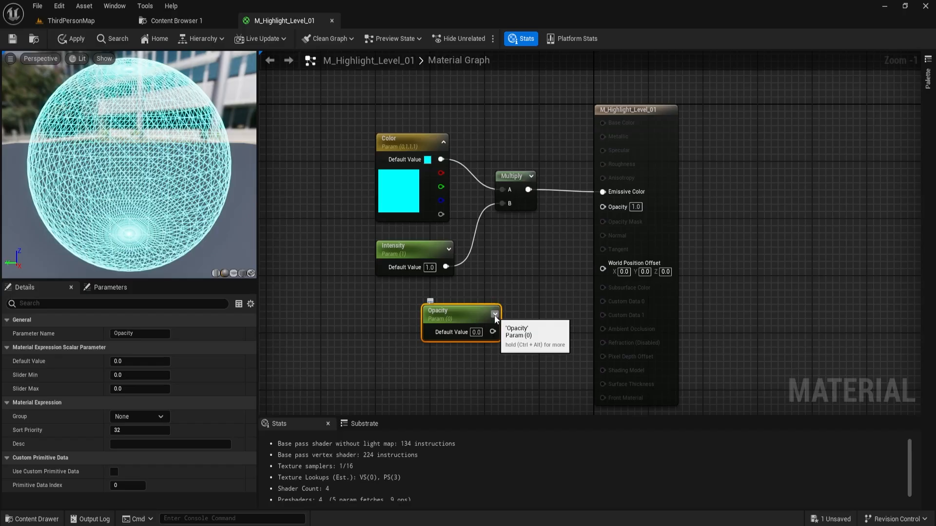
- Connect the Opacity parameter to the material's Opacity input and set its default value to 1
{"action": "left_click_drag", "start_coordinate": [492, 332], "coordinate": [620, 206]}
{"action": "left_click", "coordinate": [476, 332]}
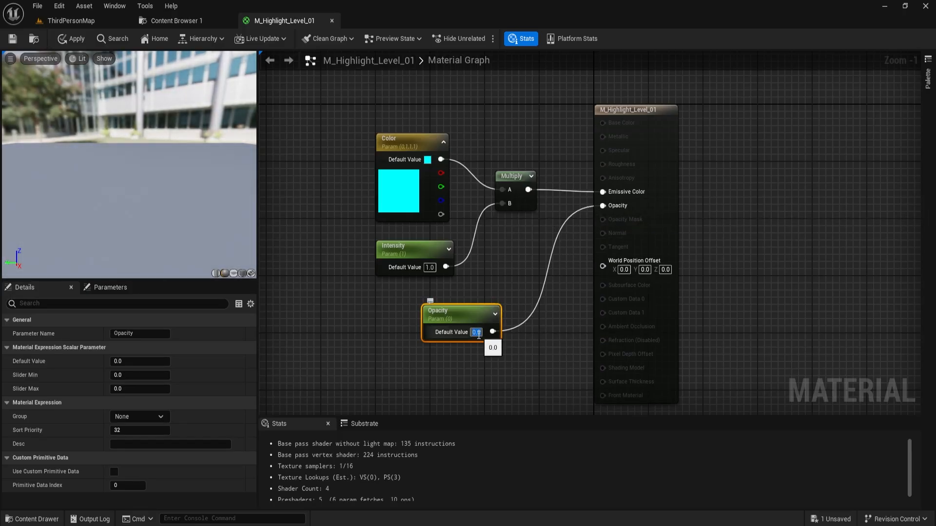
{"action": "type", "text": "1"}
{"action": "key", "text": "Return"}
{"action": "left_click", "coordinate": [507, 335]}
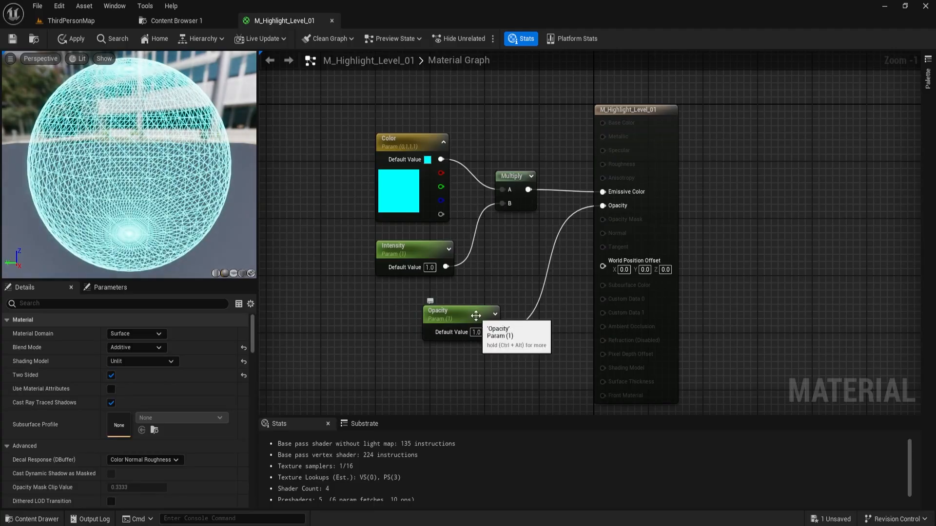
- Tidy the node layout with Opacity aligned below Intensity, assign Opacity to the Default group, and save the material
{"action": "left_click_drag", "start_coordinate": [312, 142], "coordinate": [520, 260]}
{"action": "left_click_drag", "start_coordinate": [519, 178], "coordinate": [536, 175]}
{"action": "left_click_drag", "start_coordinate": [457, 315], "coordinate": [431, 315]}
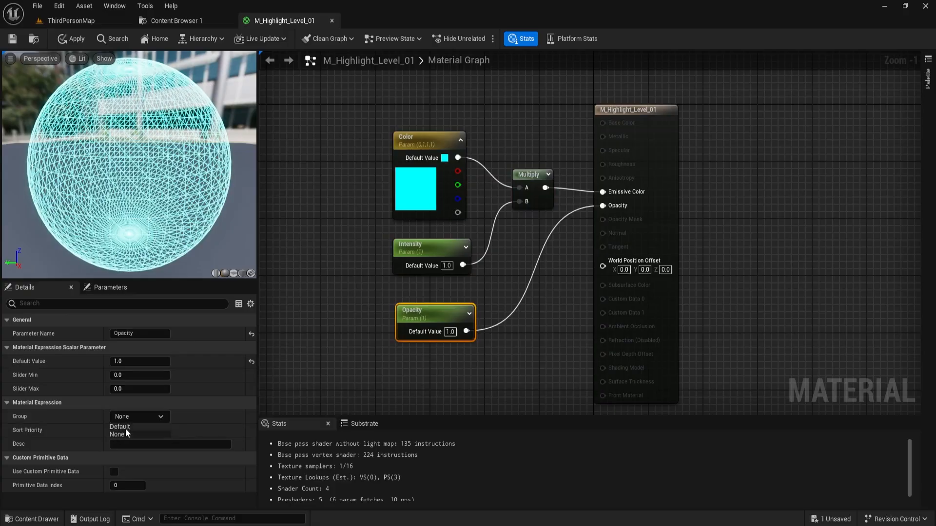
{"action": "left_click", "coordinate": [125, 427]}
{"action": "left_click", "coordinate": [12, 39]}
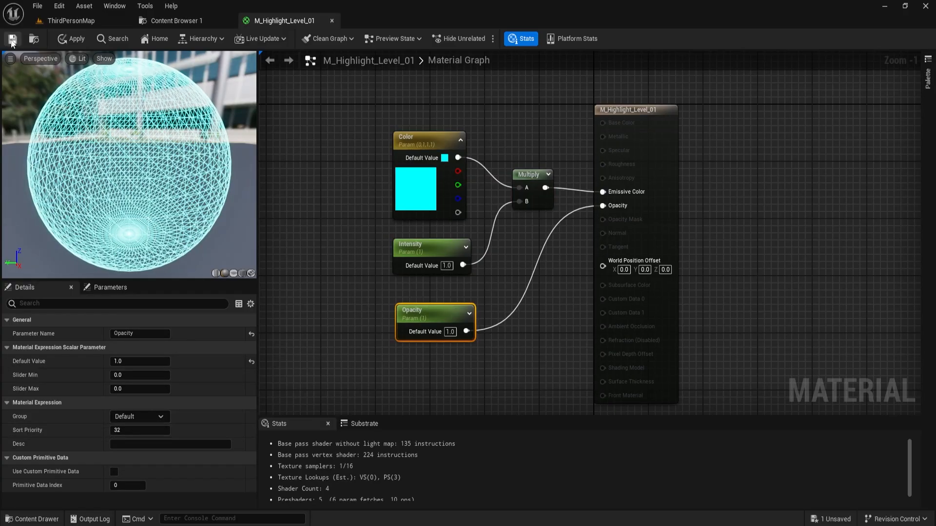
- Check the wireframe overlay on the objects in ThirdPersonMap, then save all modified assets
{"action": "right_click_drag", "start_coordinate": [358, 230], "coordinate": [392, 232]}
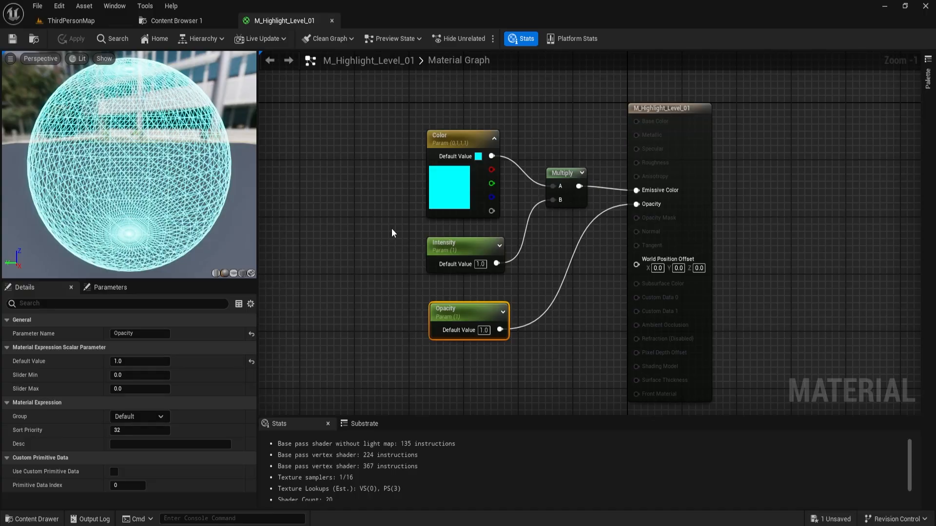
{"action": "left_click", "coordinate": [99, 22]}
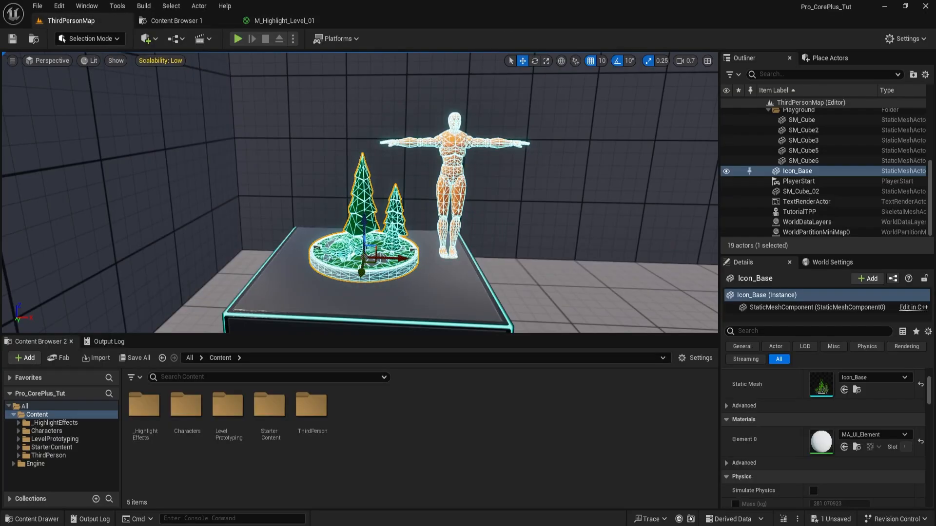
{"action": "right_click_drag", "start_coordinate": [359, 193], "coordinate": [443, 196]}
{"action": "left_click", "coordinate": [208, 18]}
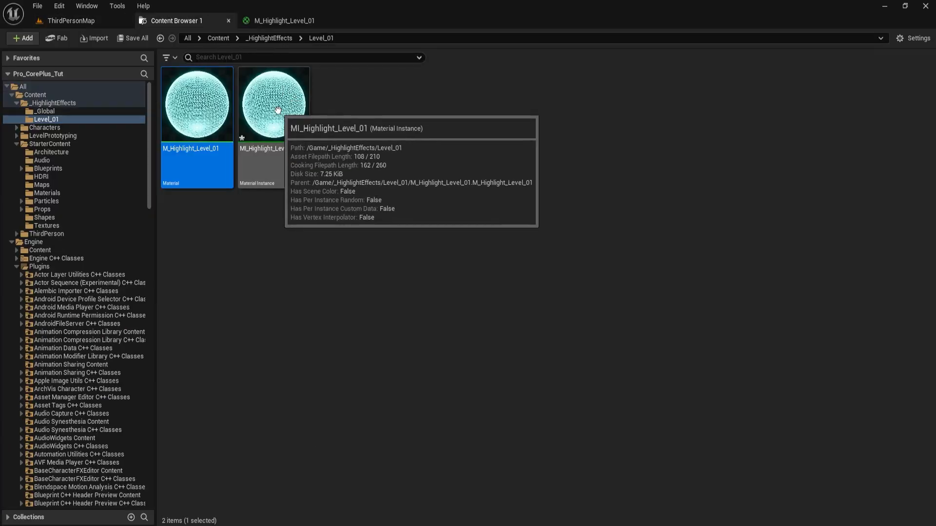
{"action": "left_click", "coordinate": [123, 39]}
{"action": "left_click", "coordinate": [546, 385]}
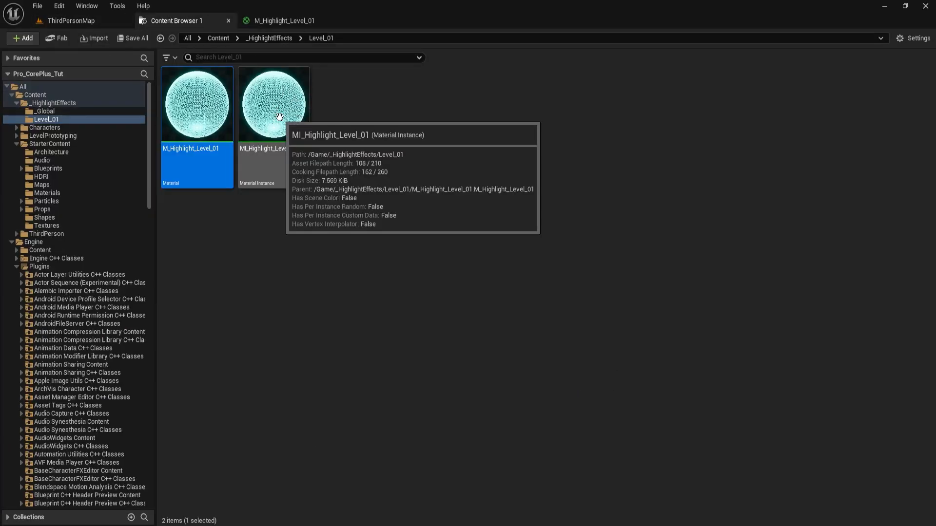
- Open MI_Highlight_Level_01 in a floating window over the level and override its Color with a sky blue
{"action": "double_click", "coordinate": [279, 117]}
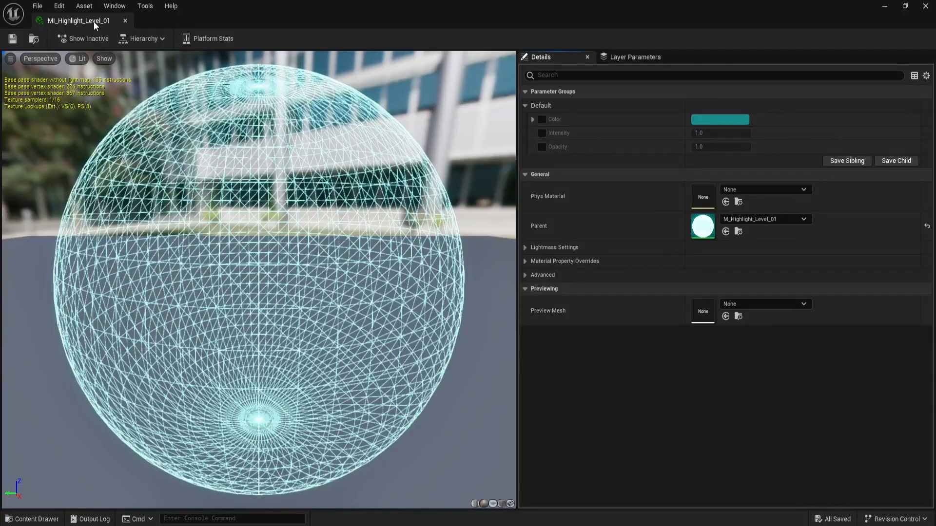
{"action": "left_click_drag", "start_coordinate": [94, 21], "coordinate": [259, 154]}
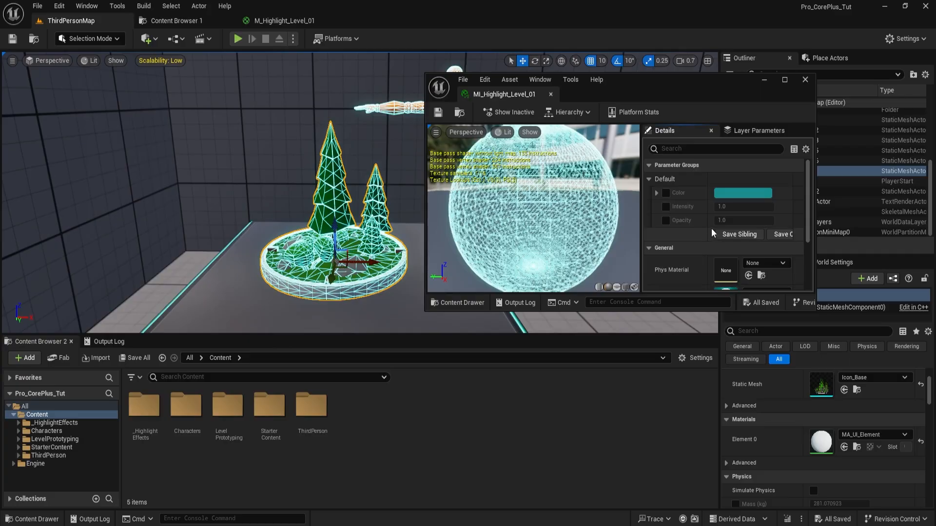
{"action": "left_click", "coordinate": [666, 193]}
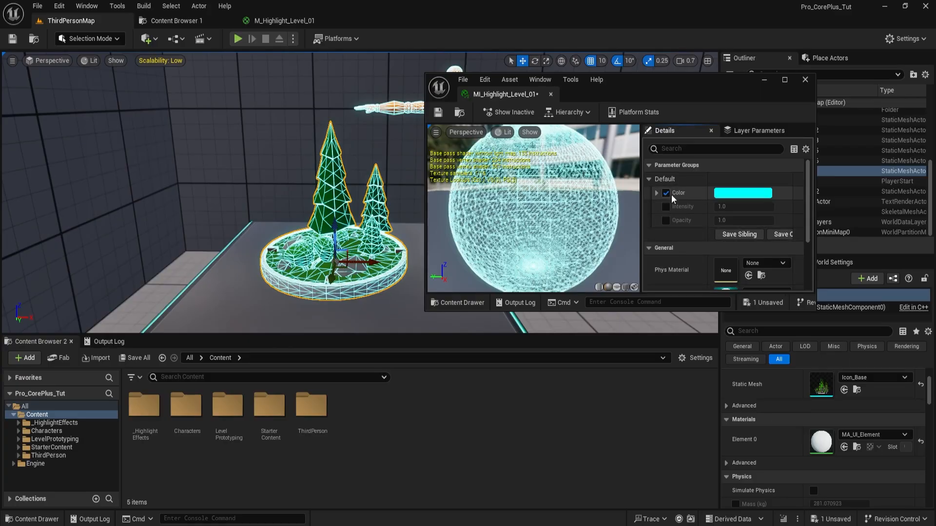
{"action": "left_click", "coordinate": [745, 194]}
{"action": "left_click_drag", "start_coordinate": [612, 267], "coordinate": [553, 269]}
{"action": "left_click", "coordinate": [663, 446]}
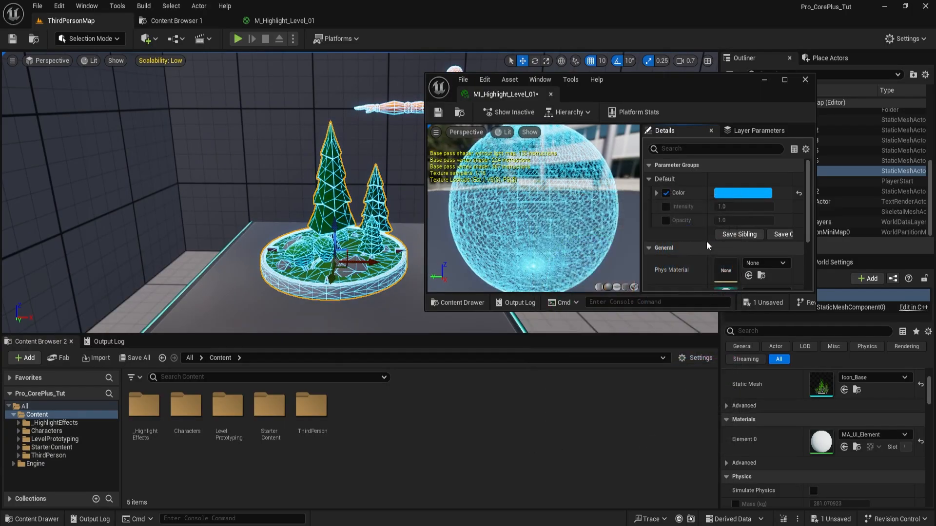
- Override the material instance's Intensity and raise it to about 721
{"action": "left_click", "coordinate": [666, 207]}
{"action": "left_click_drag", "start_coordinate": [731, 207], "coordinate": [774, 206]}
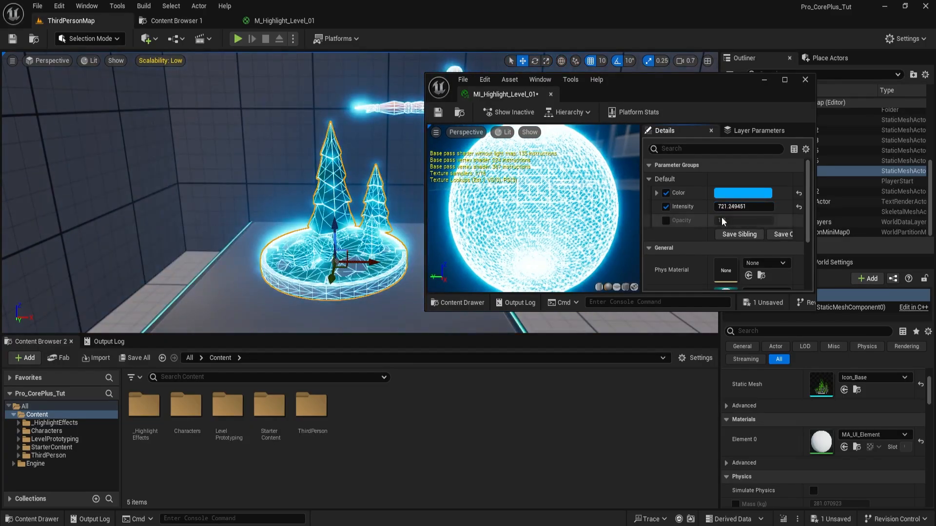